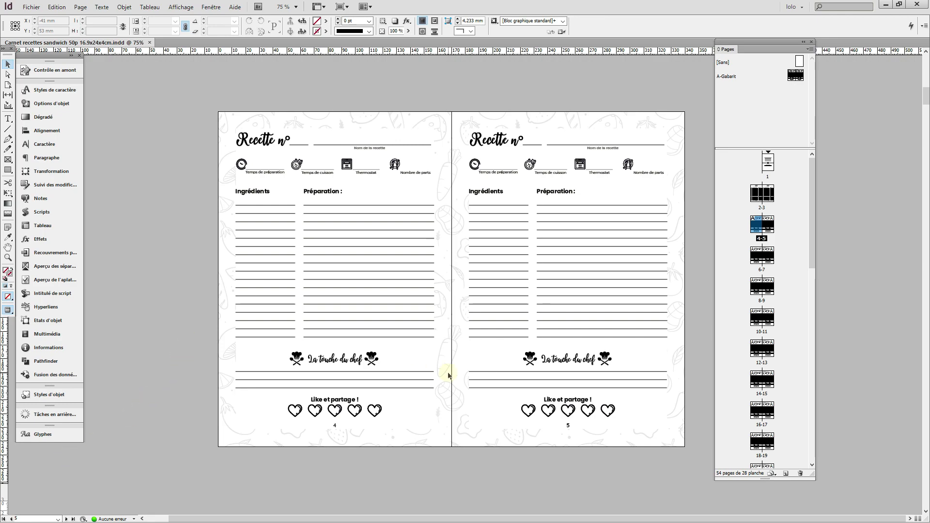
Look through the title, index and recipe pages up to page 11, along with the A-Gabarit master spread.
scroll(448, 375, up, 15)
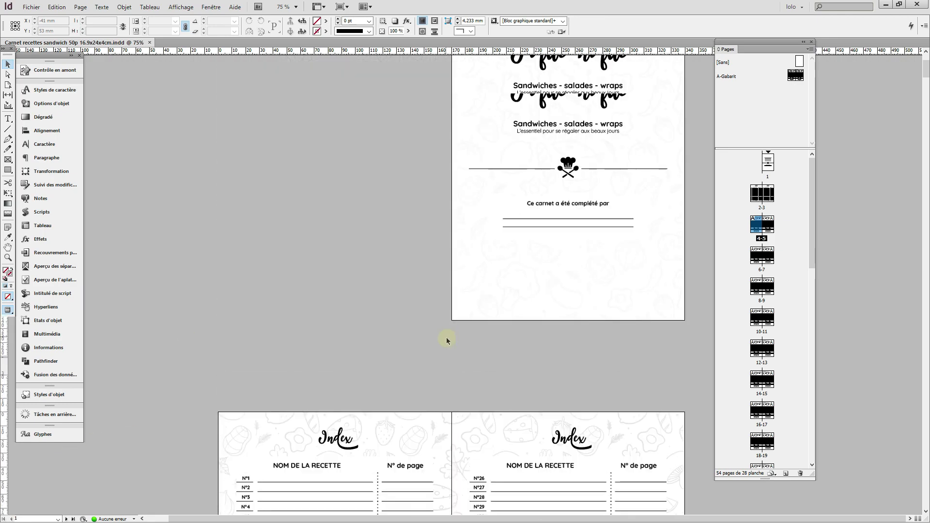
scroll(447, 340, down, 15)
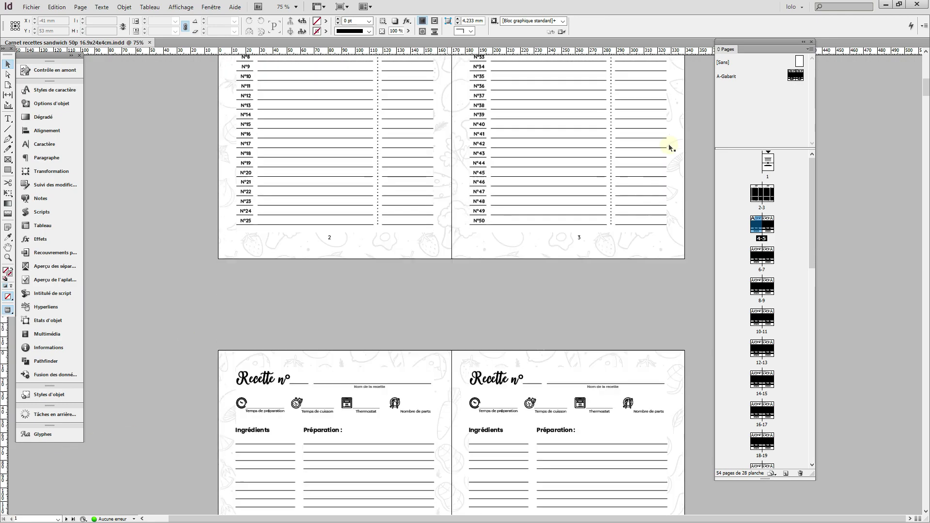
scroll(422, 263, down, 5)
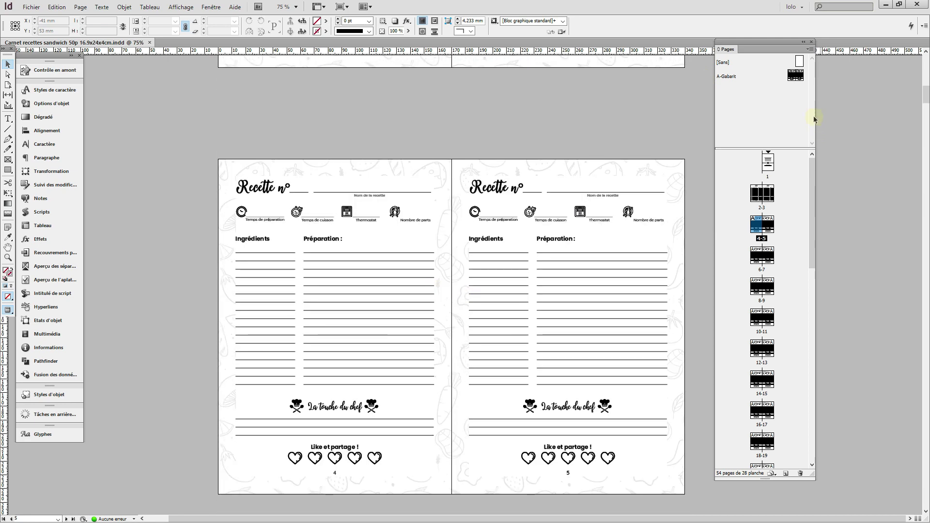
double_click(795, 75)
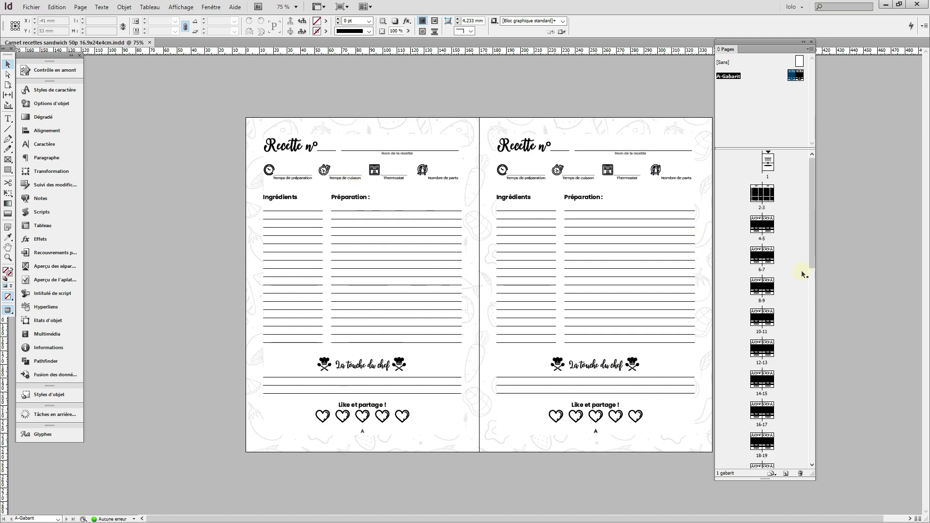
double_click(761, 255)
scroll(497, 335, down, 5)
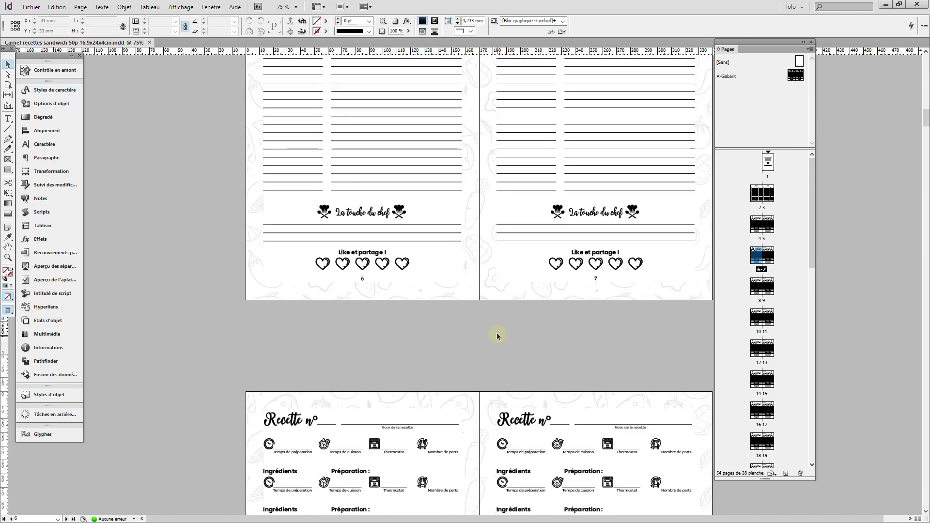
scroll(497, 334, down, 15)
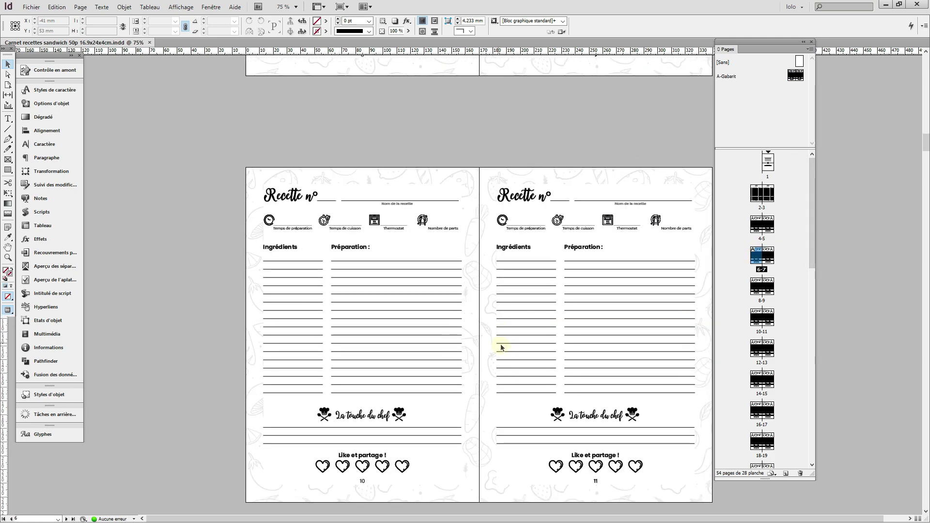
scroll(500, 347, down, 5)
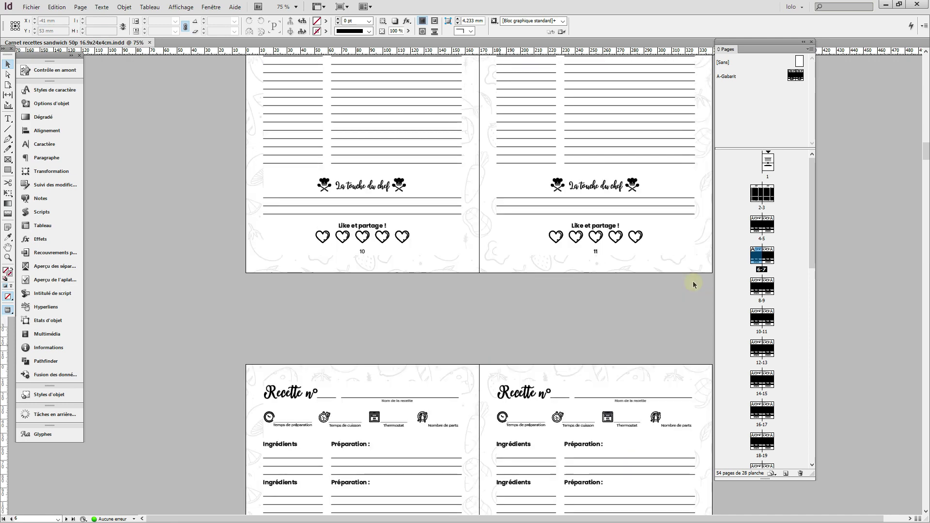
Review the index spread on pages 2-3 and the title page on page 1.
double_click(762, 195)
scroll(492, 305, up, 5)
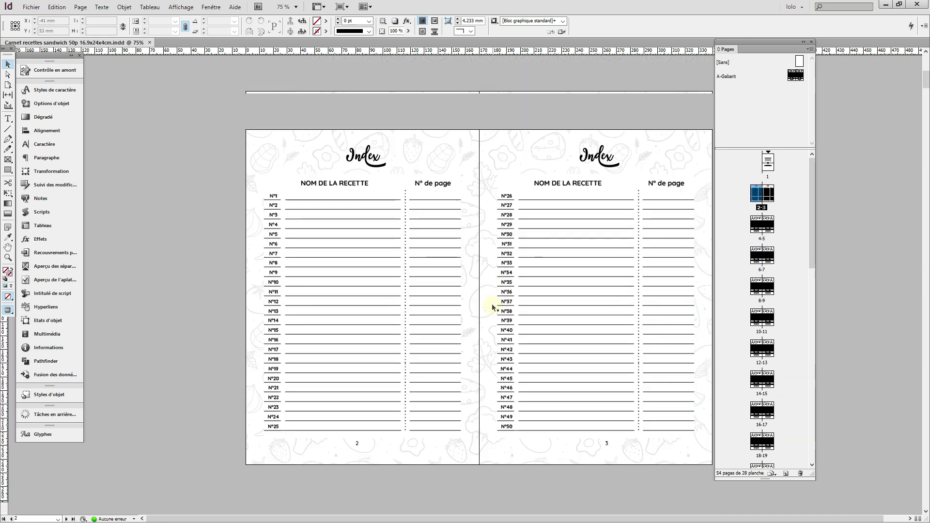
scroll(492, 306, up, 3)
scroll(468, 338, down, 3)
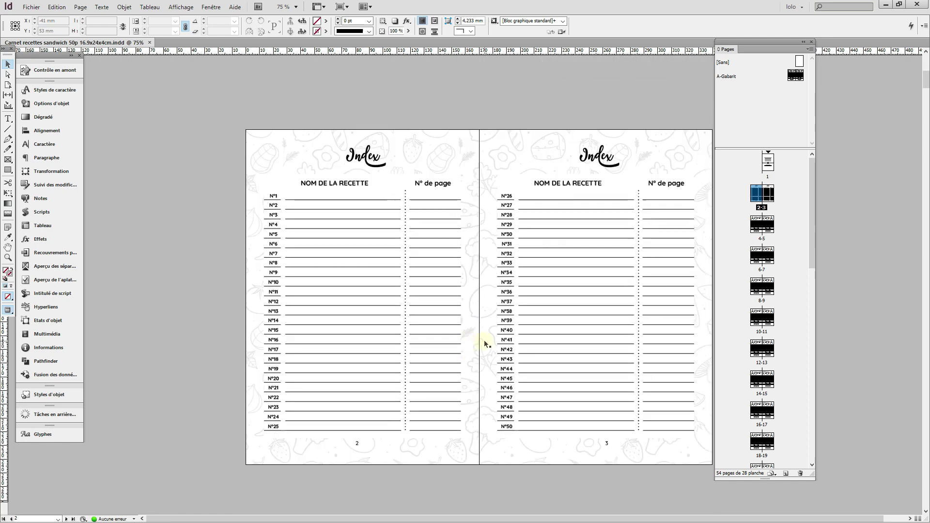
double_click(769, 161)
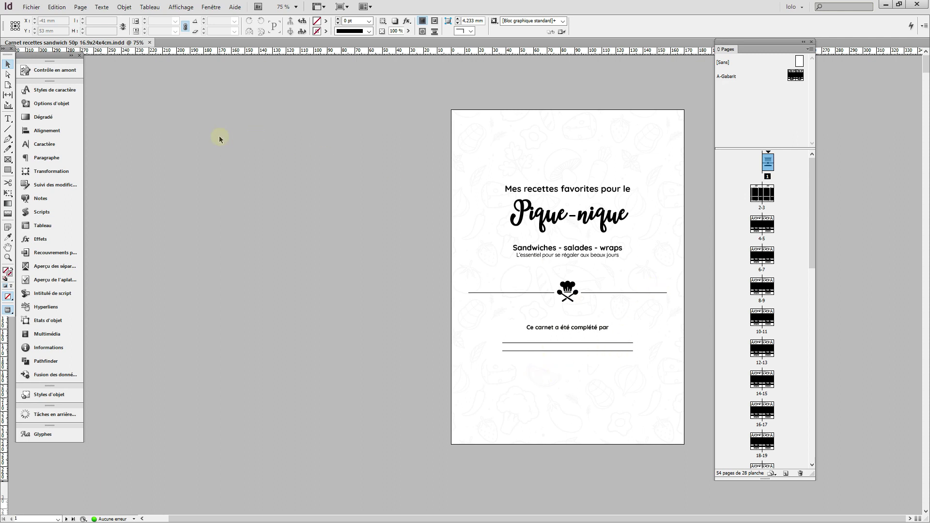
double_click(768, 196)
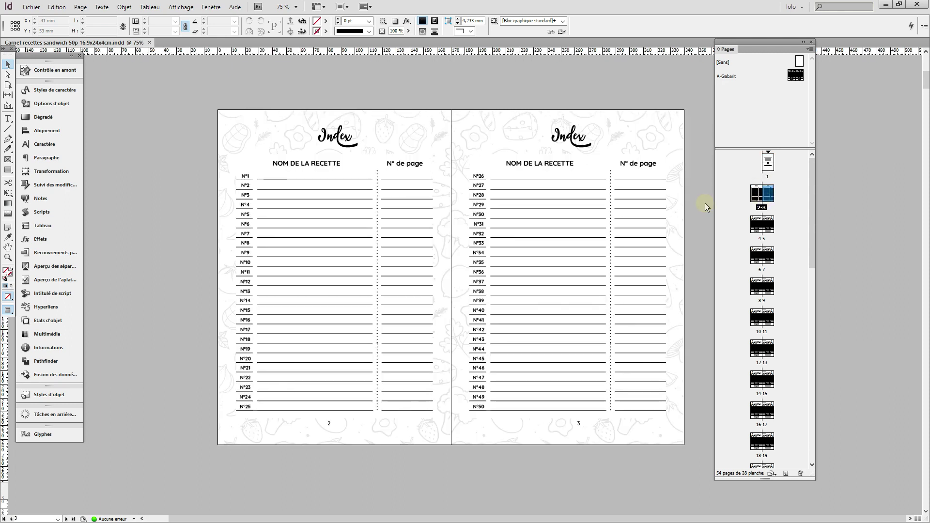
Inspect the table cells and the Index heading on page 3, the title page and the recipe spread on pages 10-11.
double_click(537, 212)
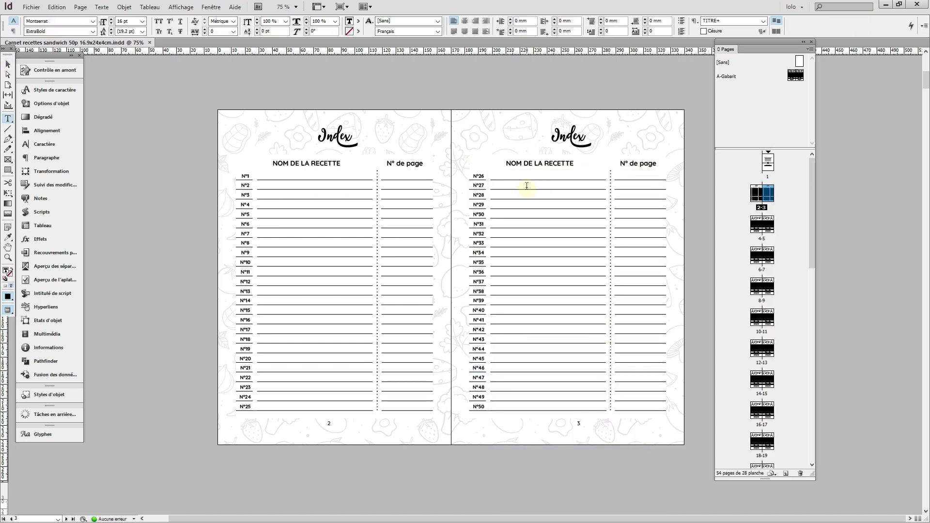
drag(527, 185, 585, 470)
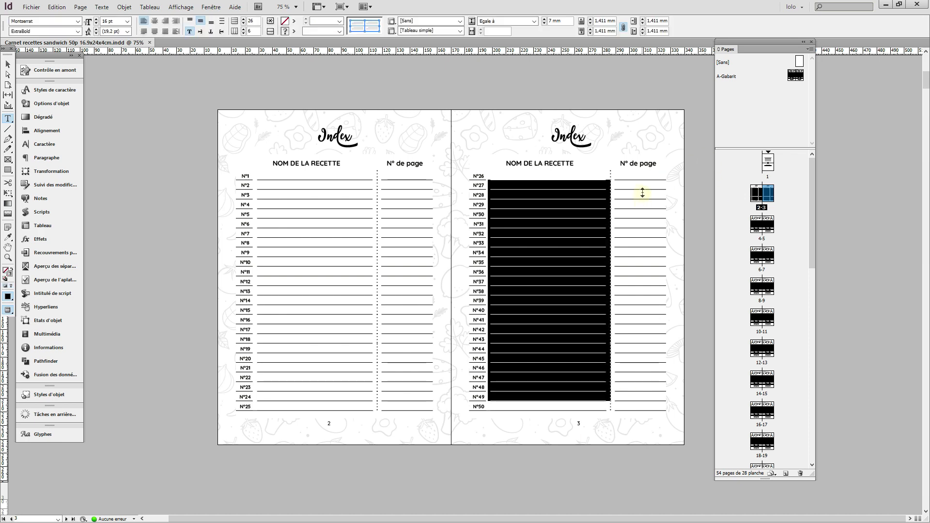
drag(642, 193, 656, 391)
key(ctrl+z)
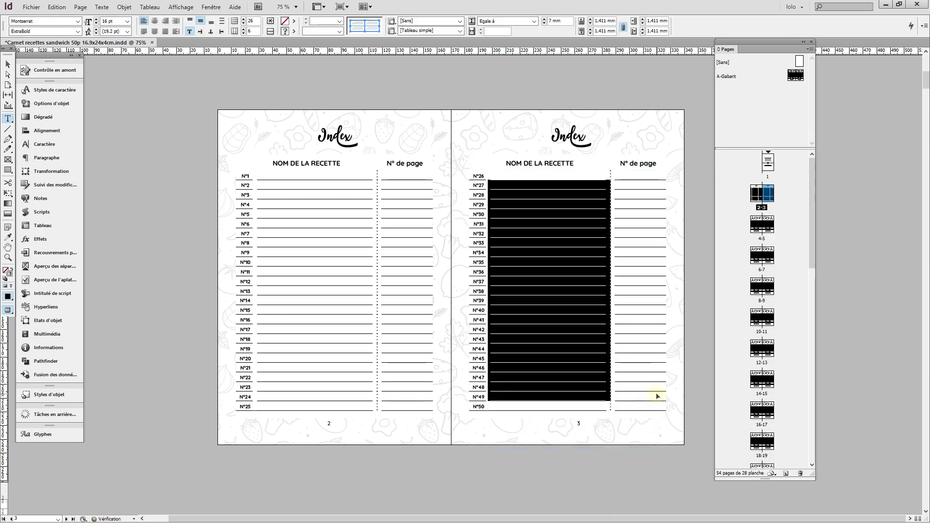
click(508, 132)
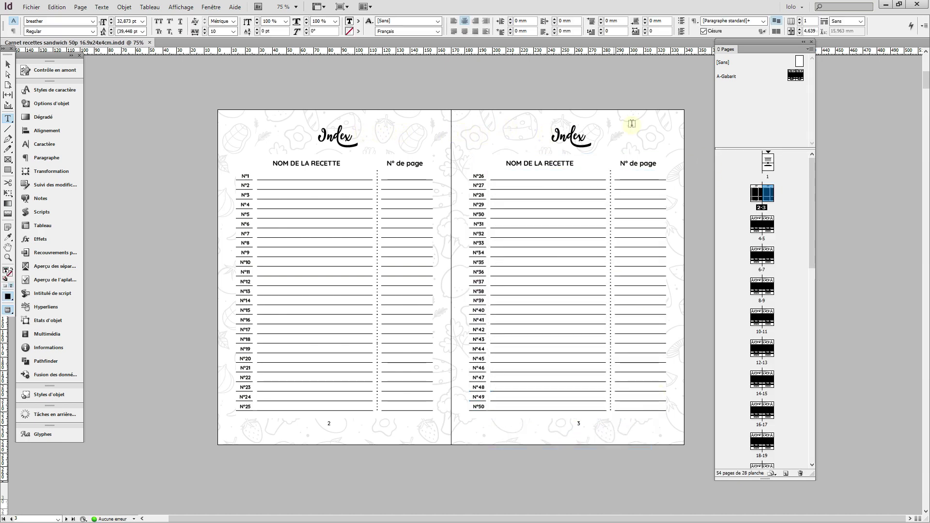
drag(552, 135, 628, 140)
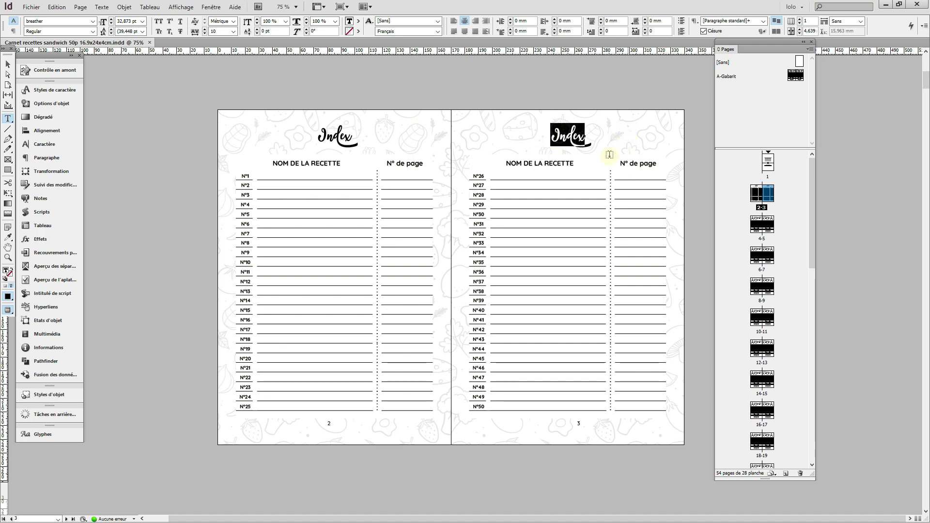
double_click(768, 162)
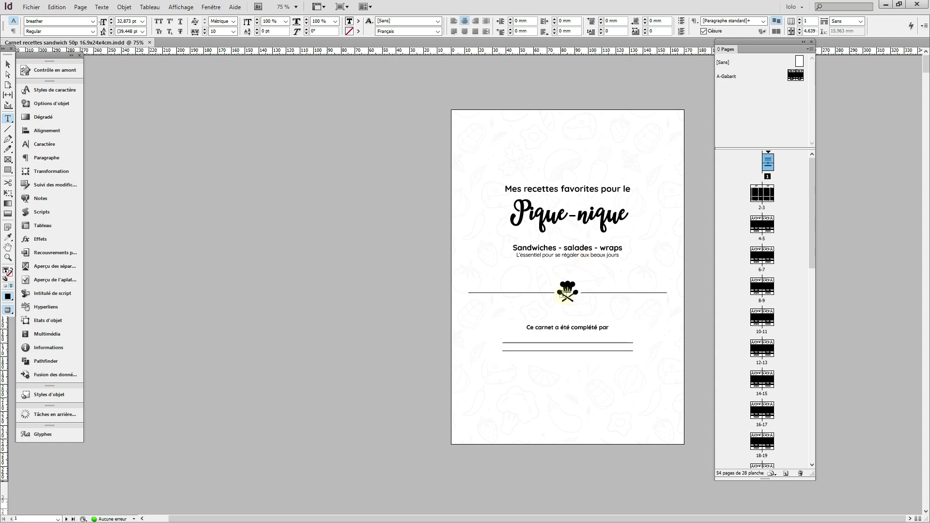
double_click(770, 320)
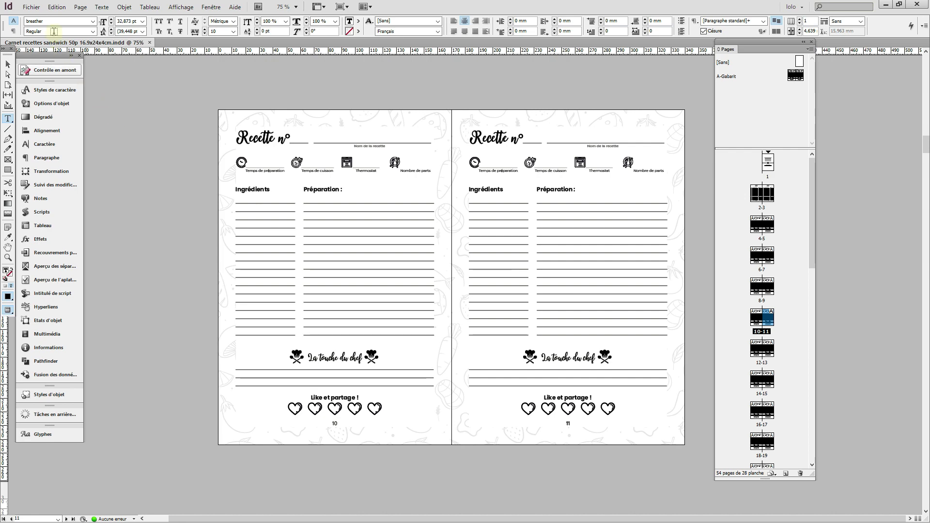
Set up saving the document as Carnet recettes sandwich 50p 16.idml in InDesign CS4 or later (IDML) format, and cancel the save.
click(33, 8)
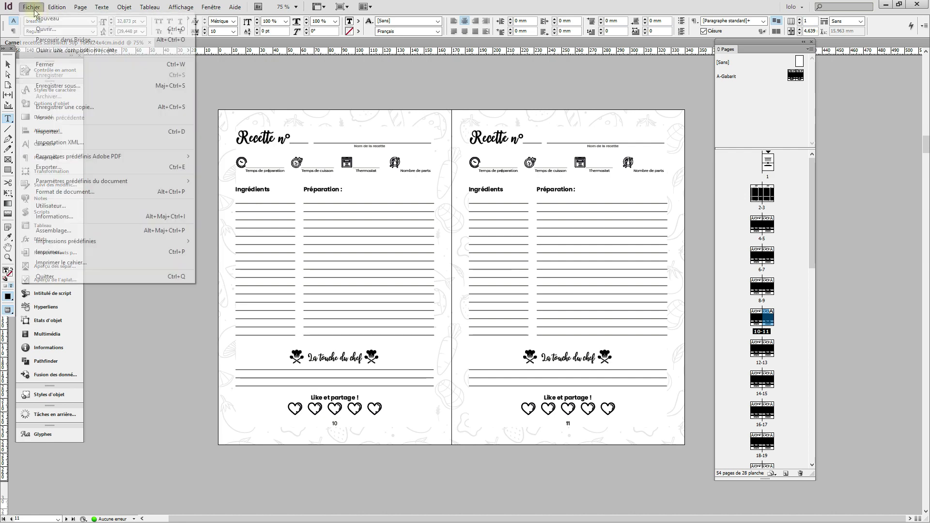
click(74, 87)
click(497, 371)
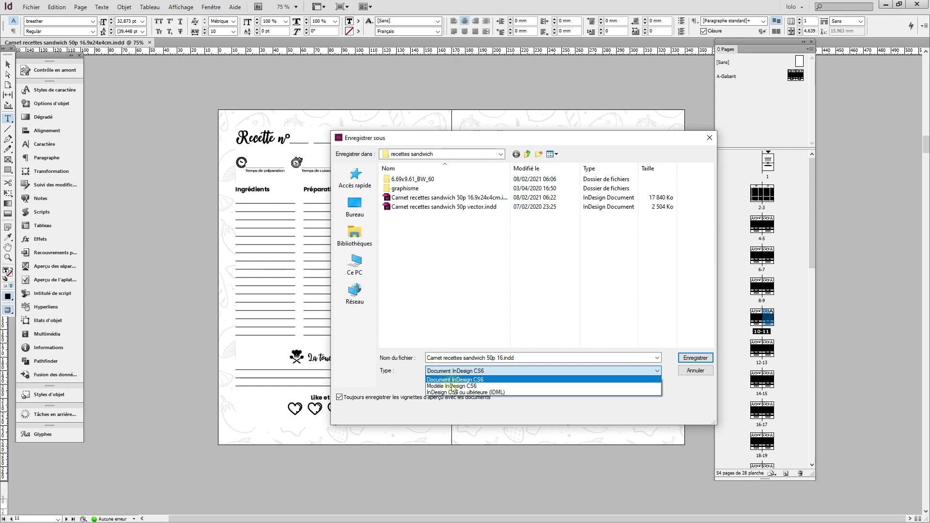
click(487, 392)
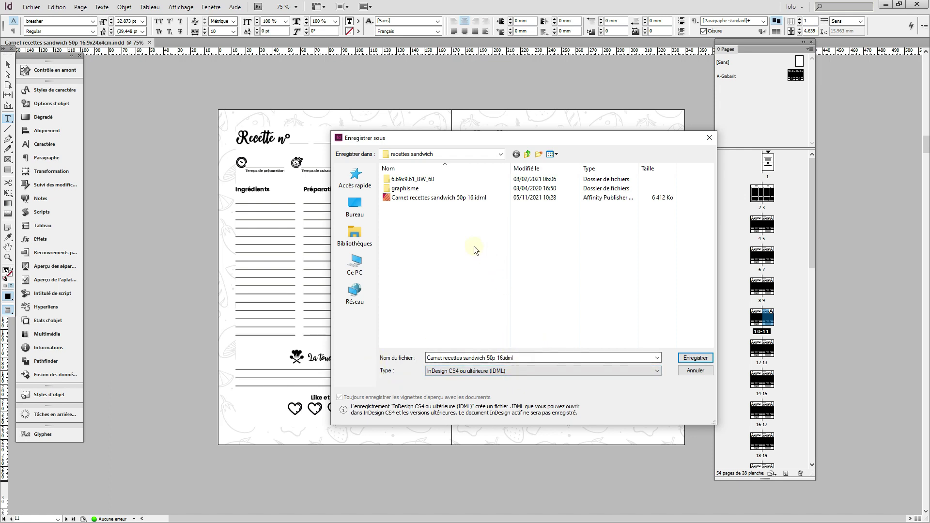
click(484, 199)
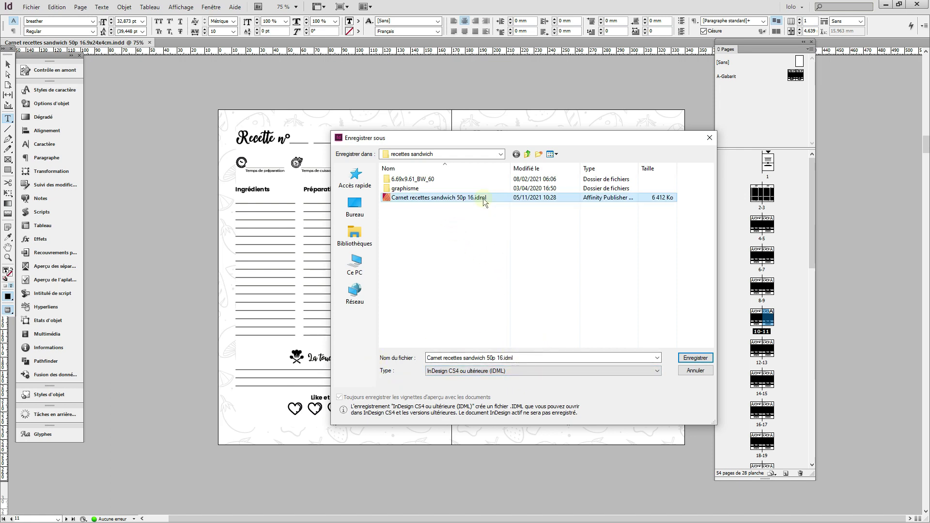
click(697, 373)
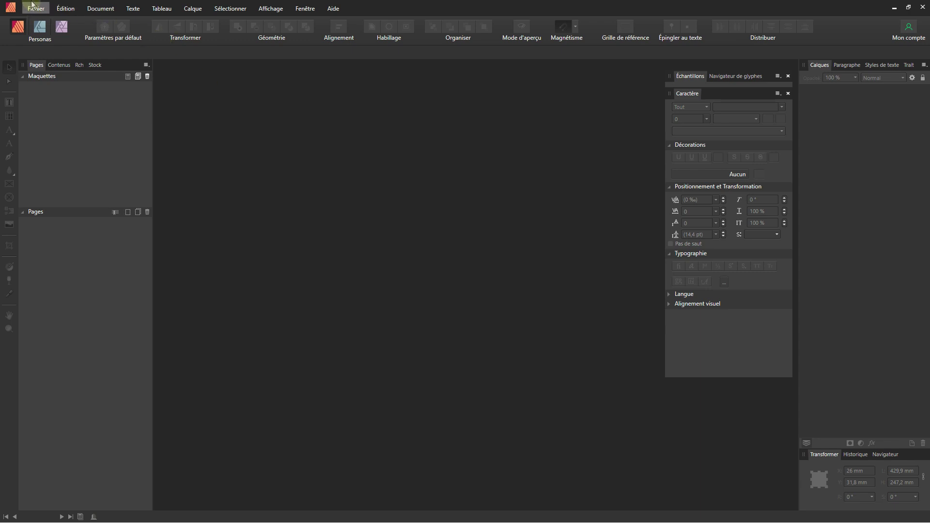
Switch to Affinity Publisher and open Carnet recettes sandwich 50p 16.idml from the recettes sandwich folder.
click(35, 6)
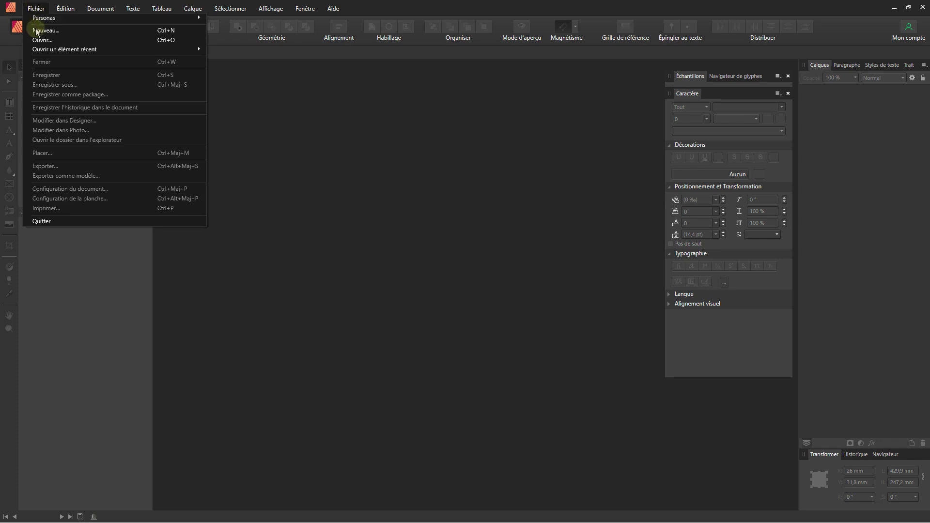
click(41, 41)
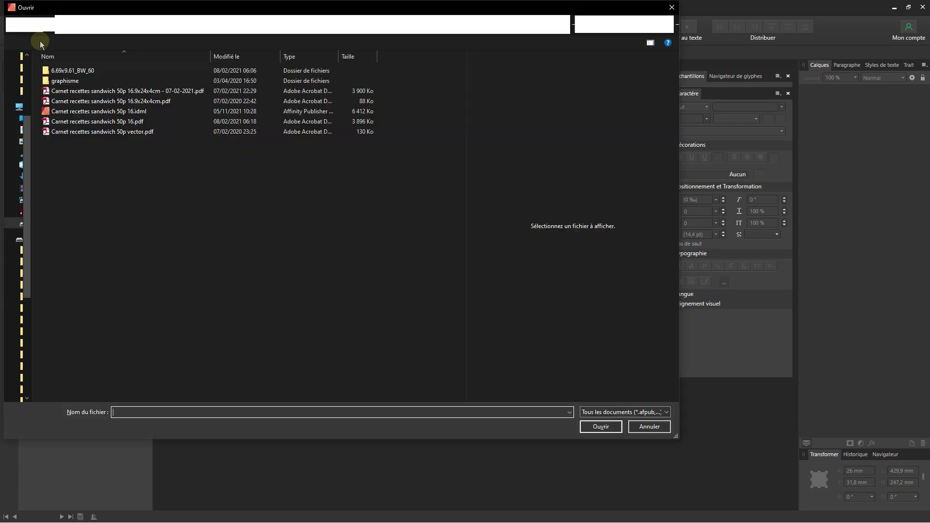
click(147, 111)
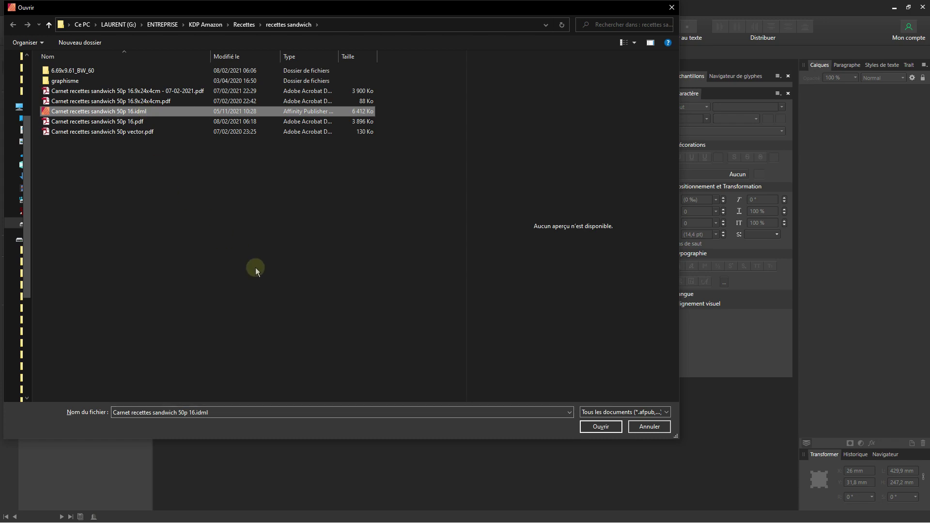
click(602, 427)
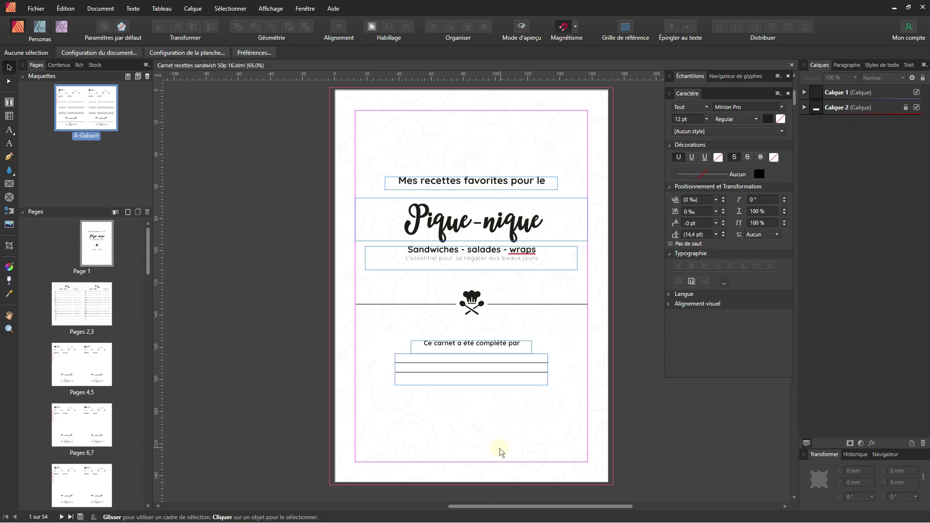
Examine the contents of Calque 2 and the imported title, index and recipe pages for missing lines and backgrounds.
click(804, 108)
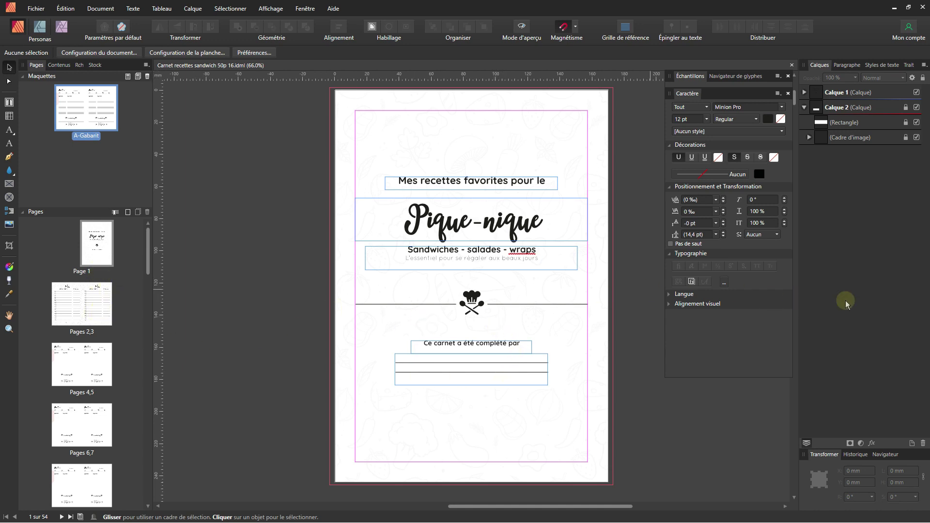
scroll(477, 338, down, 15)
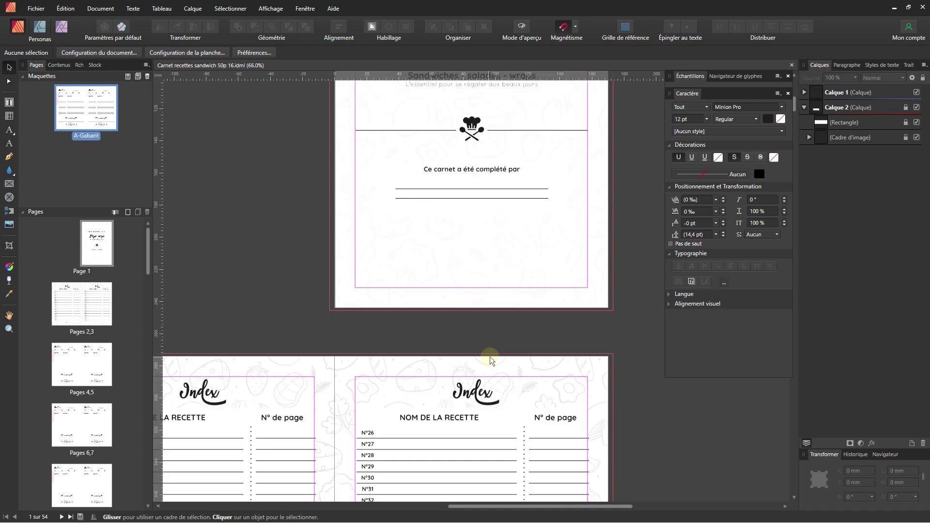
scroll(488, 379, down, 3)
scroll(484, 375, down, 6)
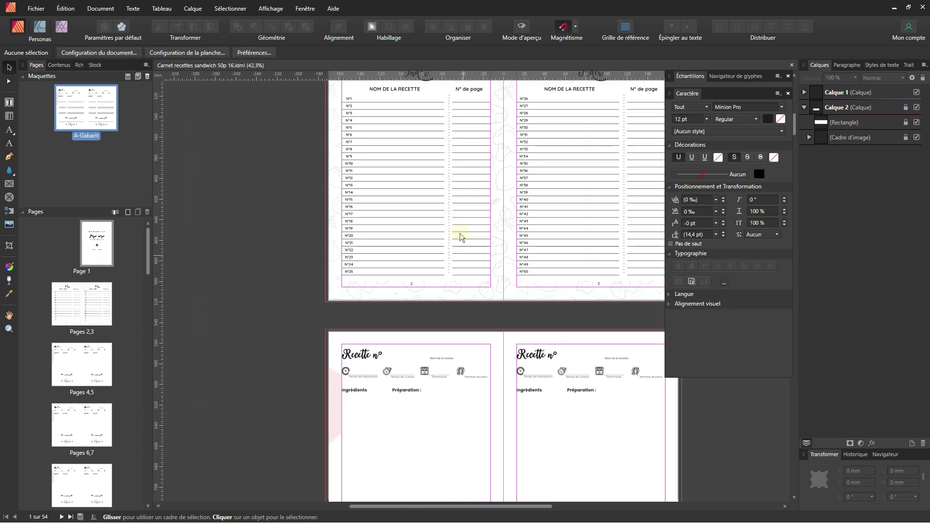
scroll(478, 368, up, 3)
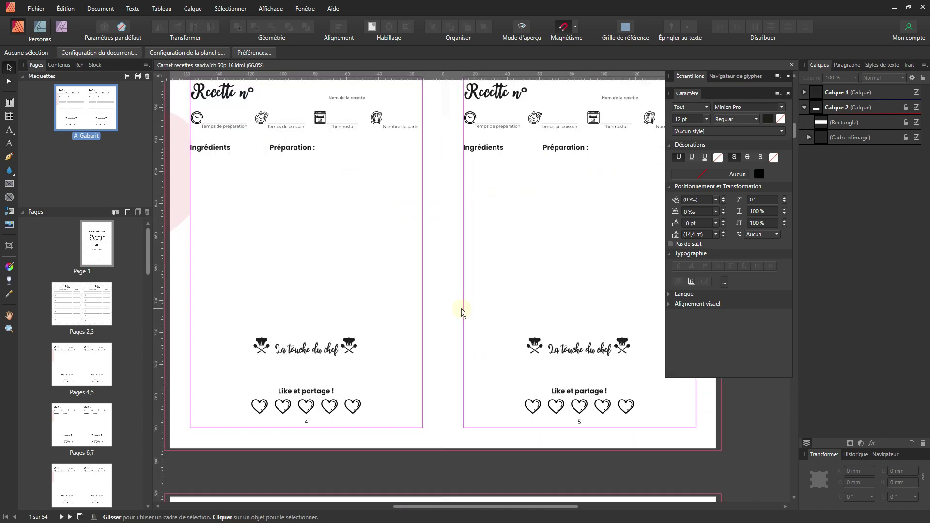
scroll(461, 311, down, 3)
scroll(377, 291, down, 2)
scroll(328, 274, up, 3)
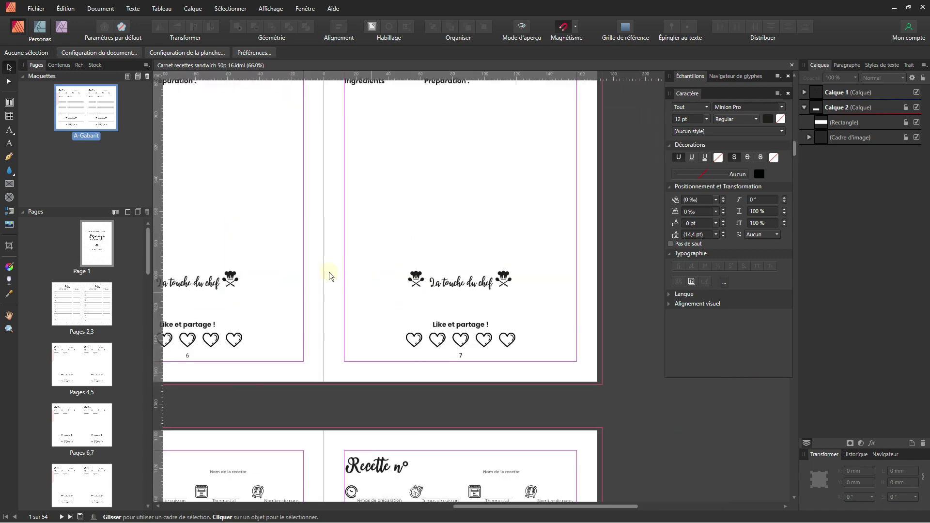
scroll(453, 326, down, 5)
scroll(481, 161, up, 10)
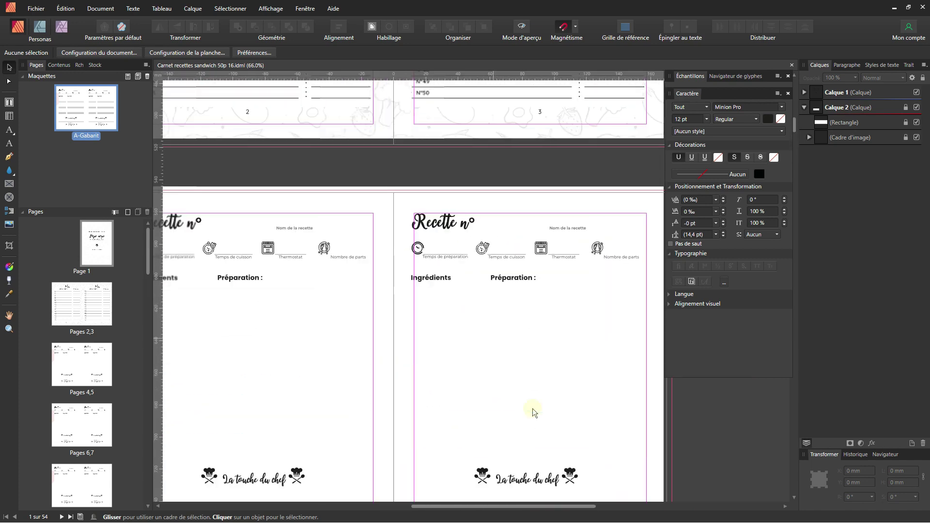
scroll(467, 434, up, 8)
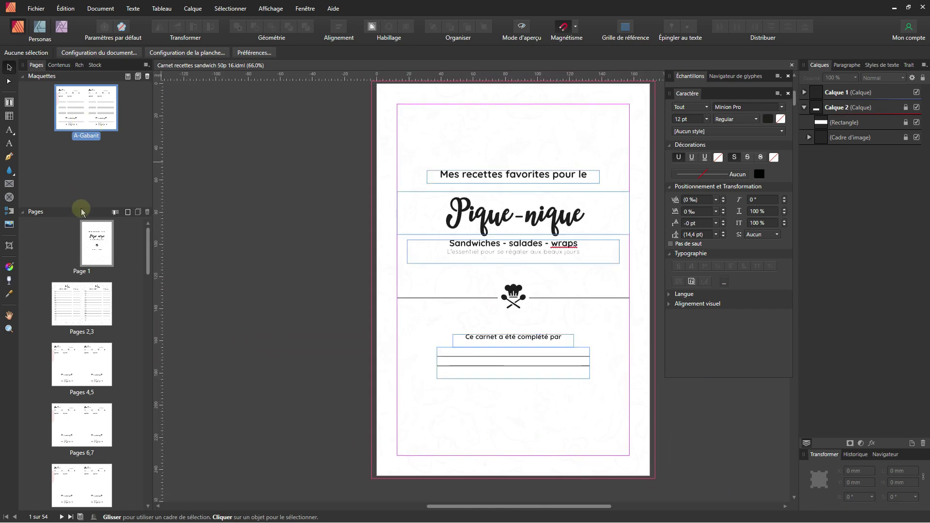
scroll(412, 304, down, 8)
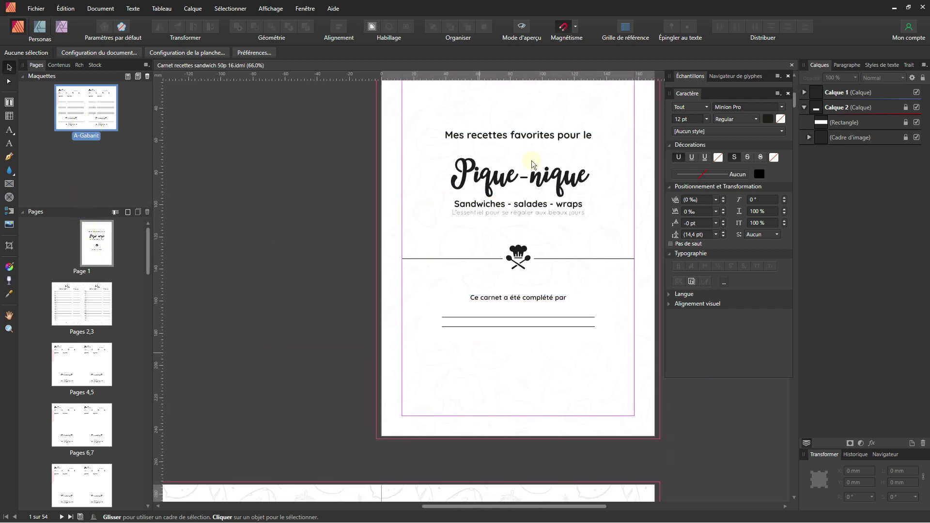
Inspect the imported title page and the Index spread on pages 2-3, including the background pattern up to the page edges.
scroll(478, 286, up, 3)
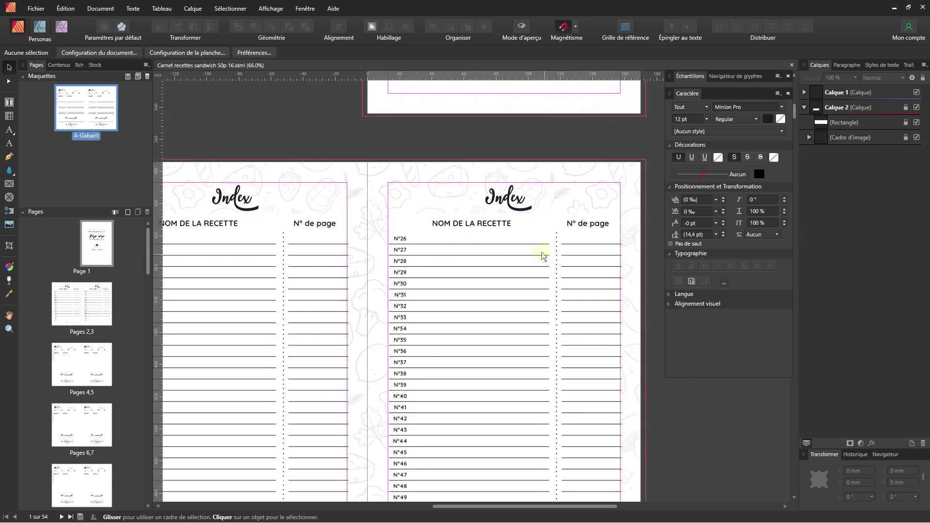
scroll(495, 288, down, 3)
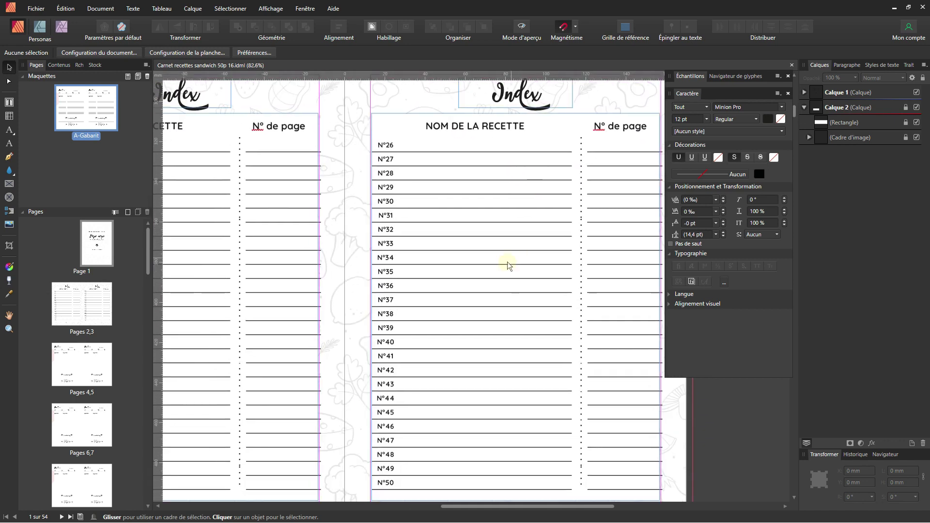
scroll(503, 358, up, 3)
scroll(572, 347, down, 5)
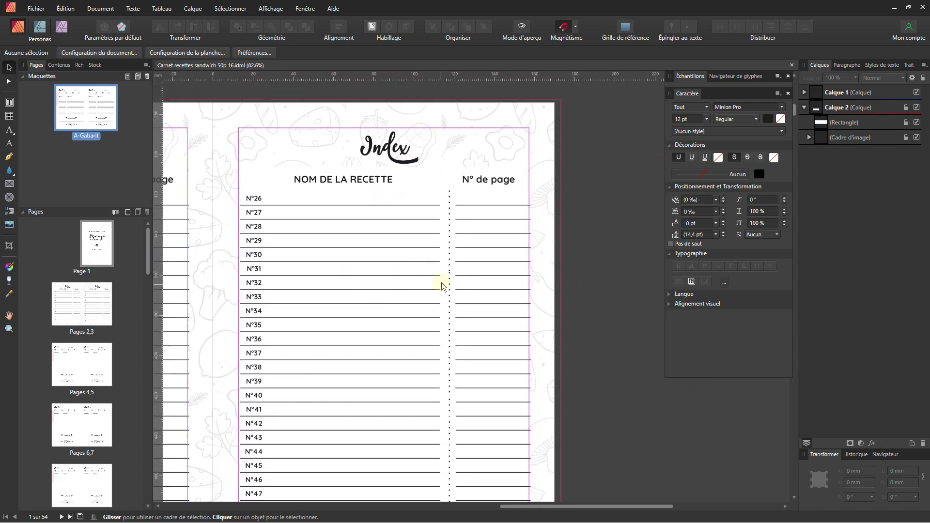
scroll(396, 320, up, 5)
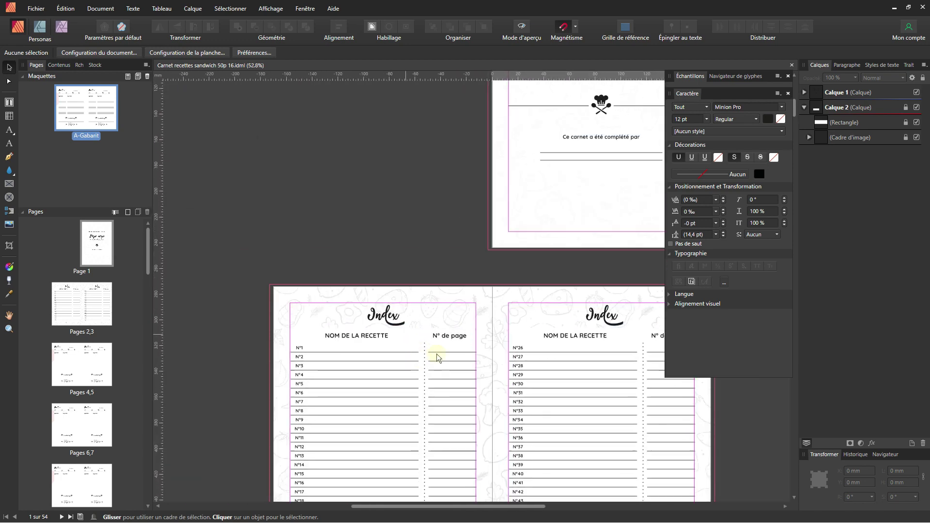
scroll(361, 285, up, 2)
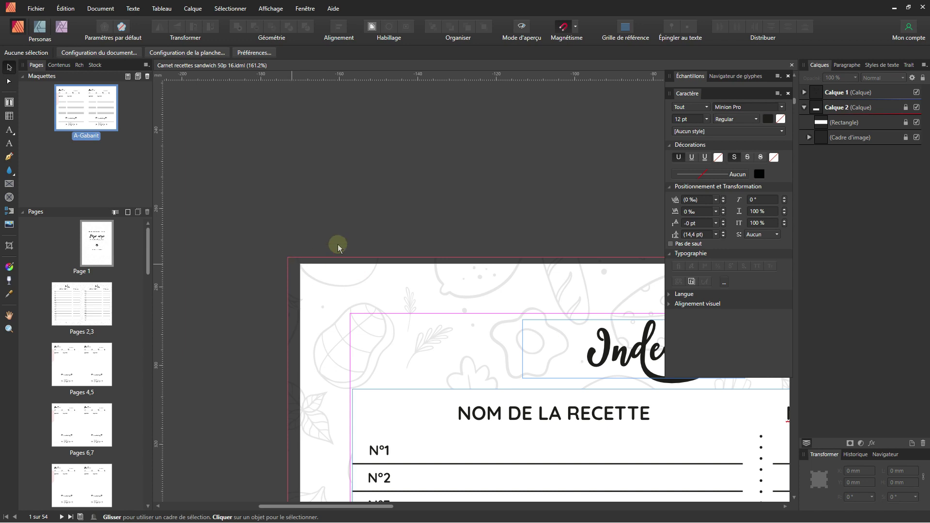
Set the document's top and bottom bleed to 3,2 mm in the document setup.
click(120, 54)
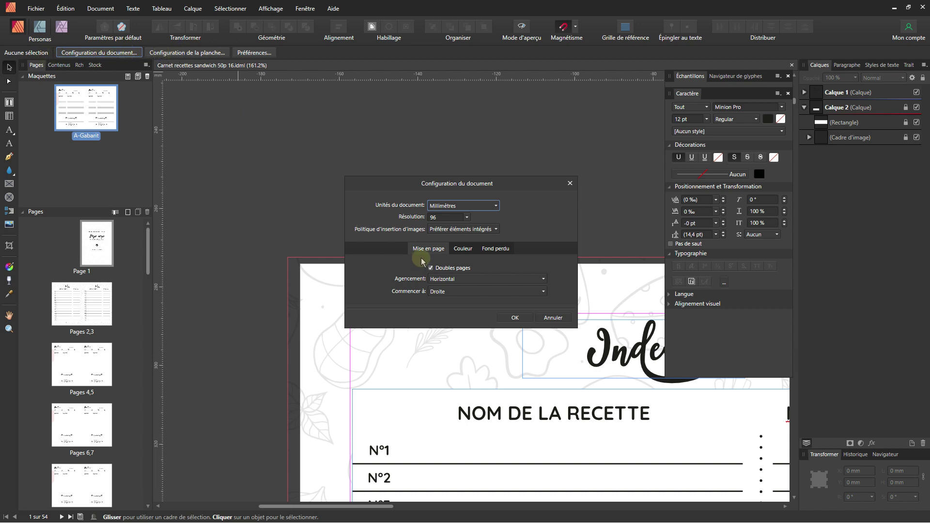
click(486, 249)
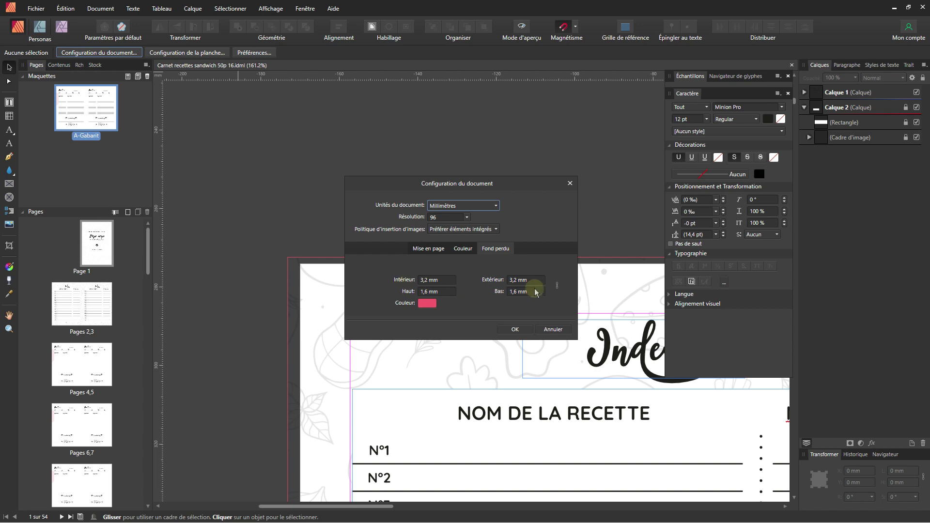
click(441, 292)
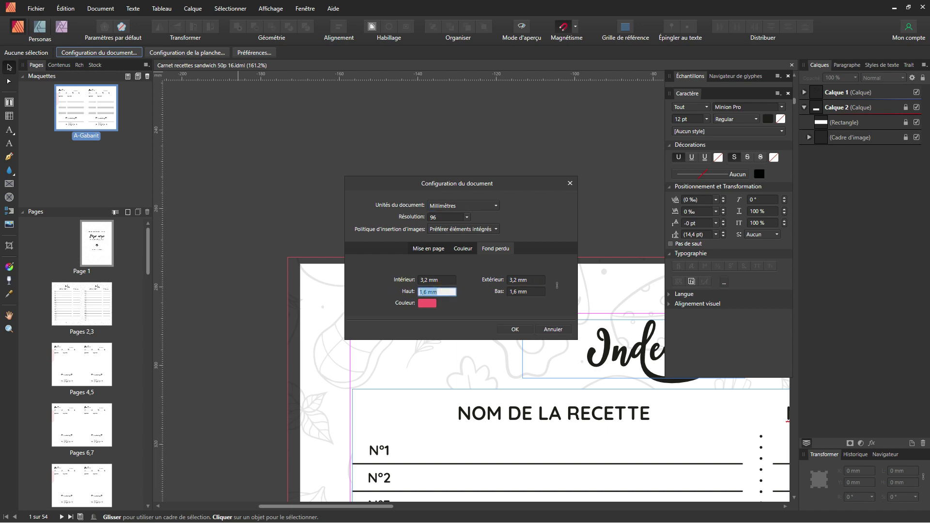
text(3,2)
click(517, 292)
text(3)
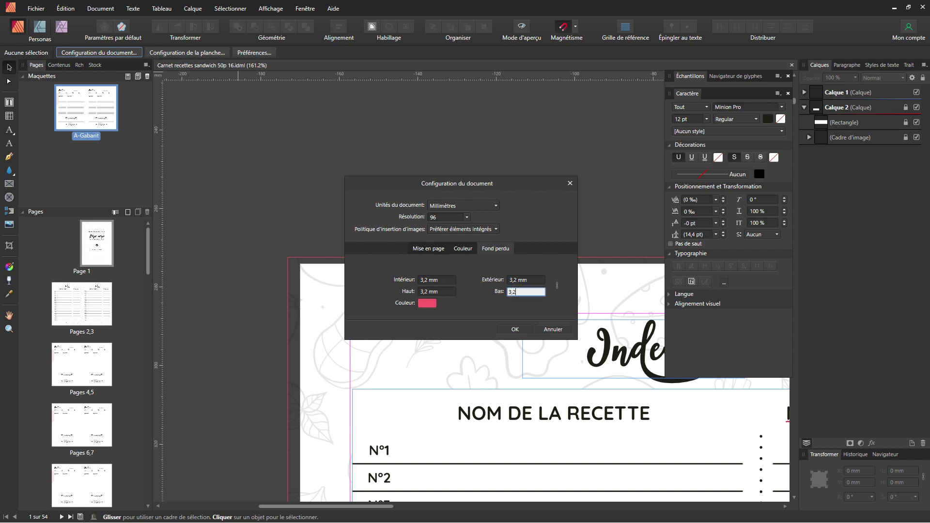
click(506, 330)
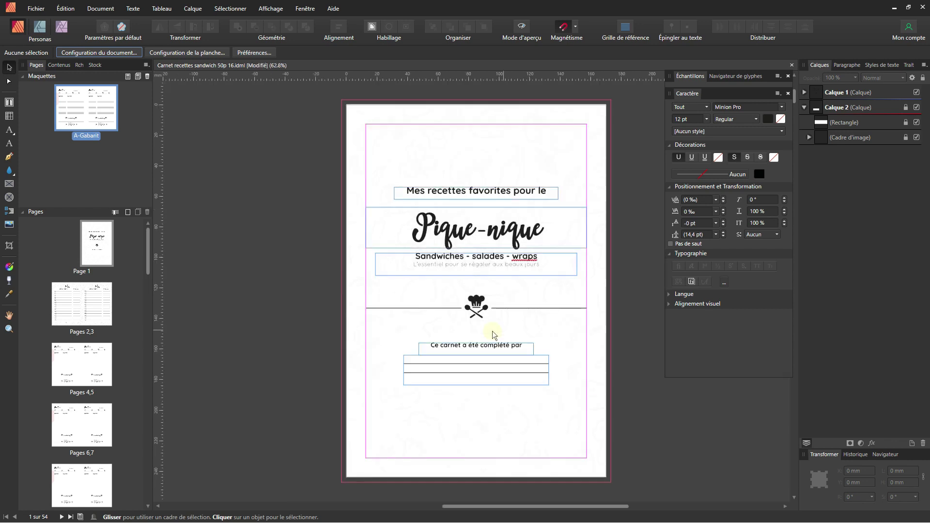
Capitalise the first letter of "Salades" in the subtitle under Pique-nique on the title page.
scroll(401, 258, down, 2)
scroll(394, 321, down, 3)
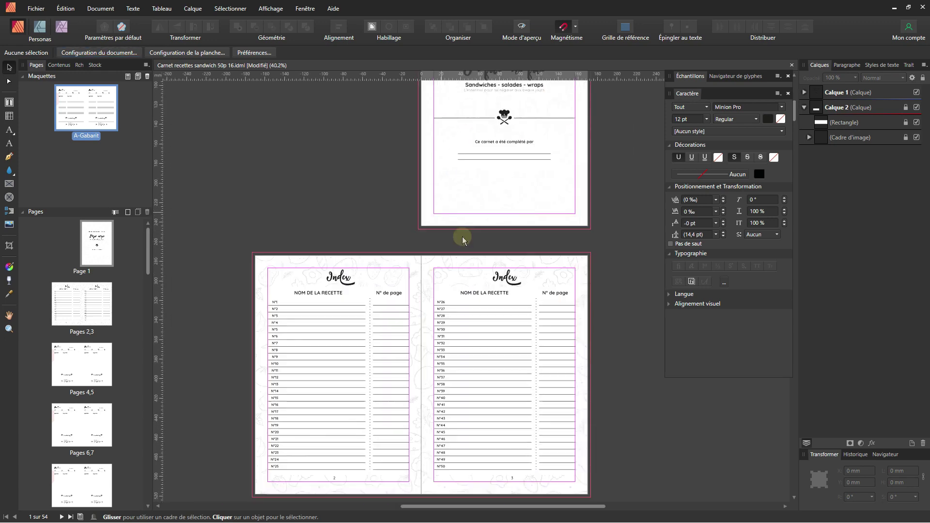
scroll(461, 239, up, 3)
scroll(483, 307, right, 3)
scroll(510, 265, up, 5)
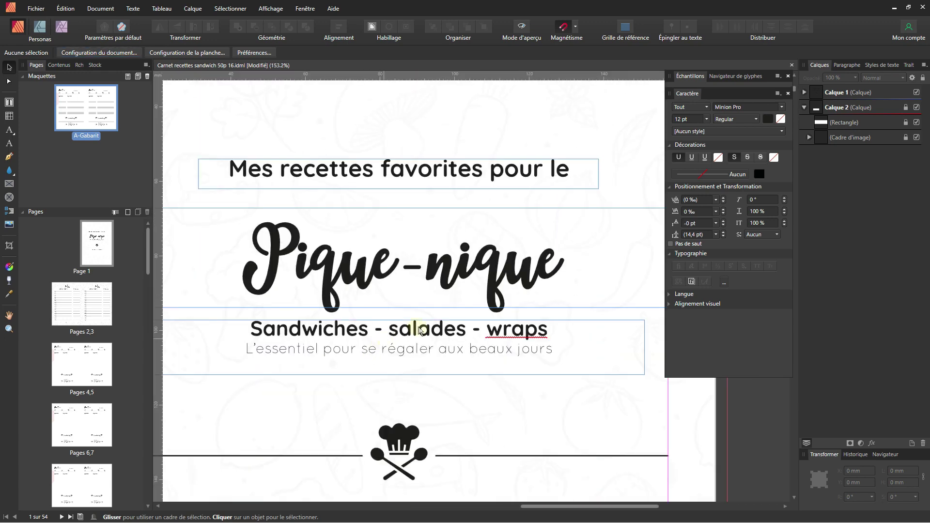
click(397, 332)
click(397, 332)
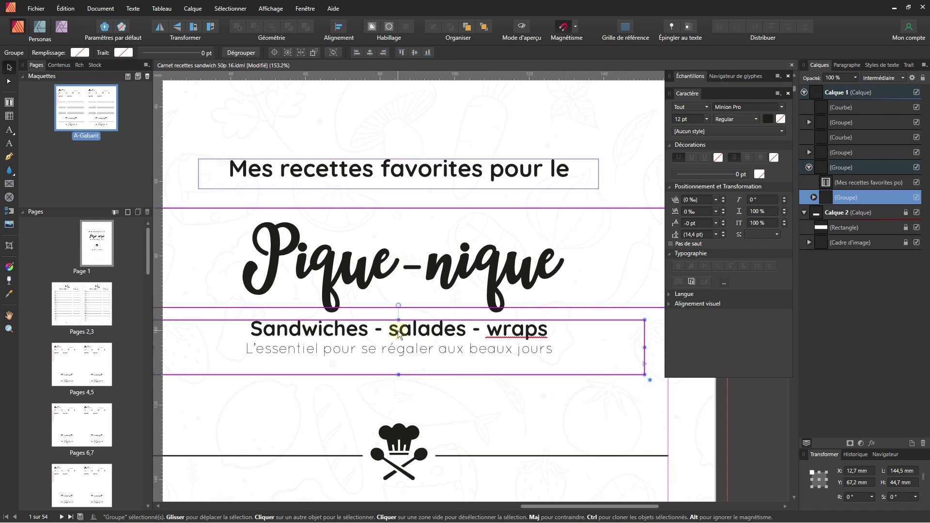
double_click(398, 334)
triple_click(398, 332)
click(398, 331)
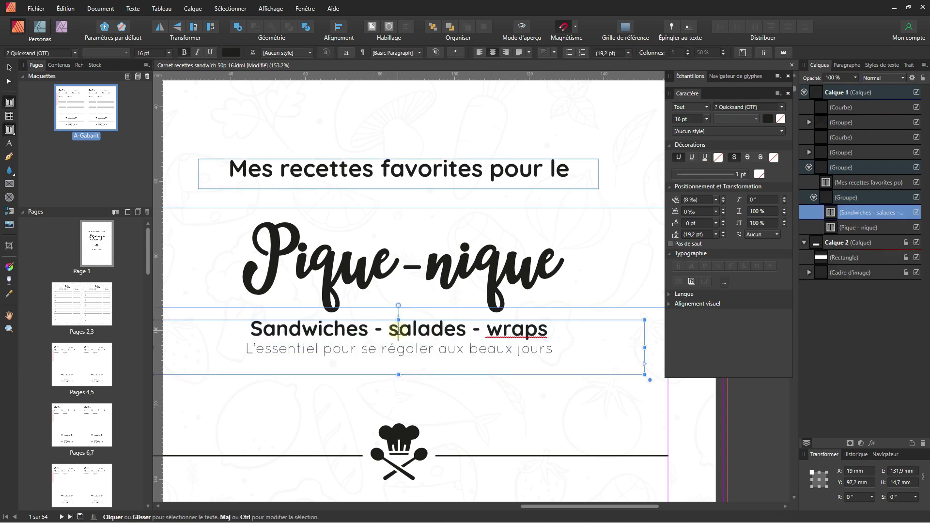
key(BackSpace)
text(S)
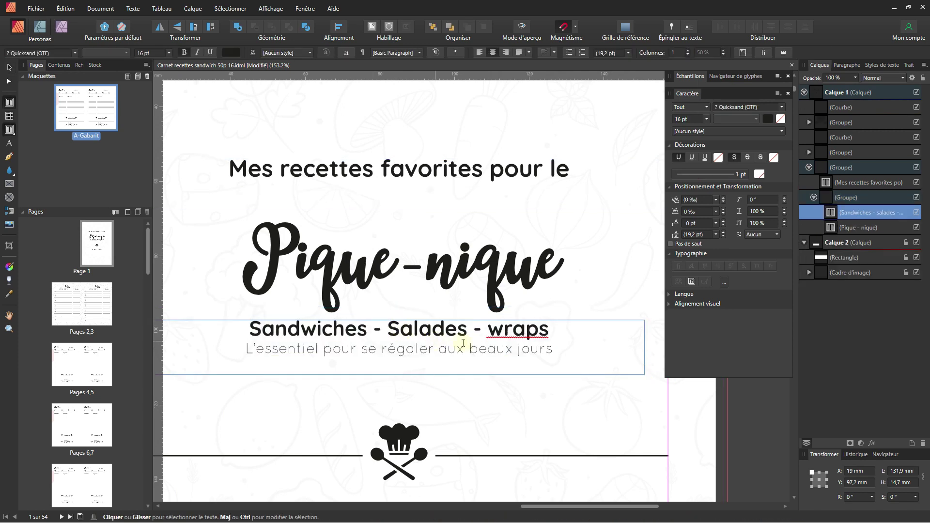
Capitalise "Wraps" in the title page subtitle and finish the text editing.
drag(505, 333, 488, 333)
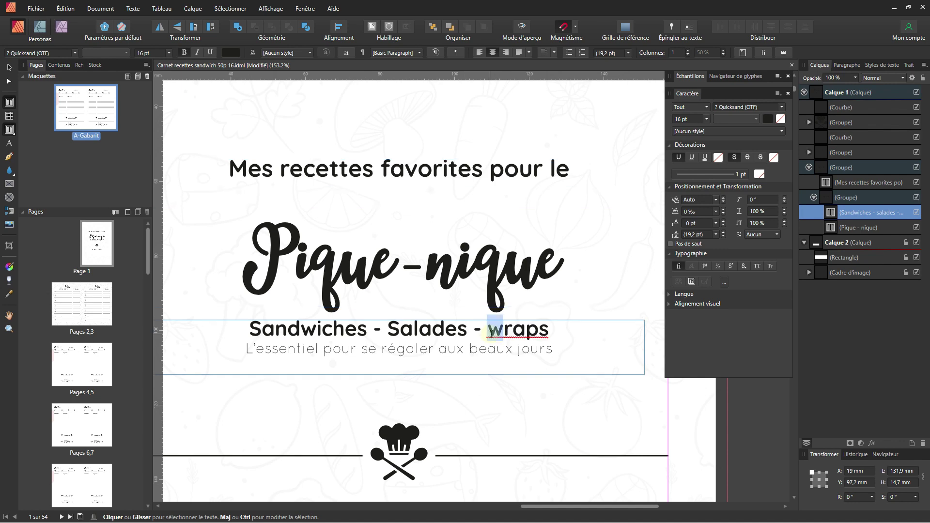
text(W)
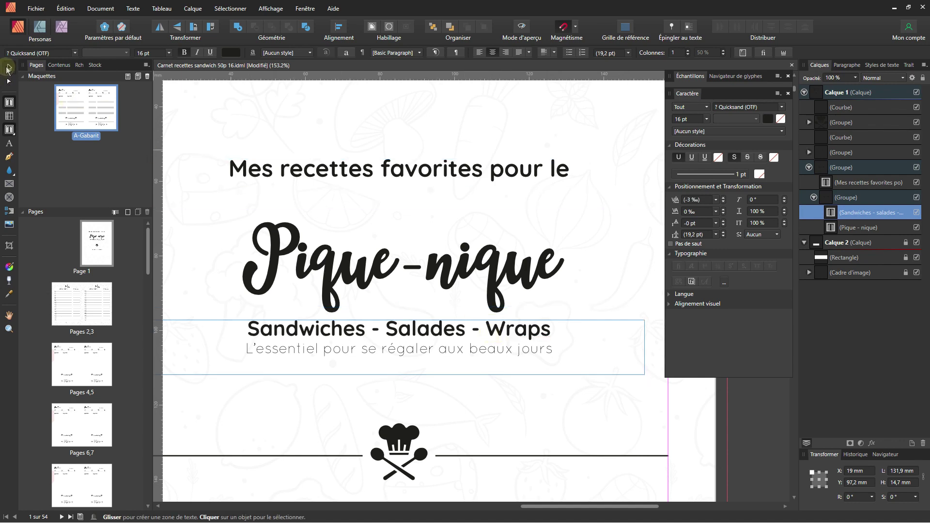
click(8, 68)
Open the recipe spread on pages 4-5 and check it for missing writing lines and background.
scroll(291, 340, down, 6)
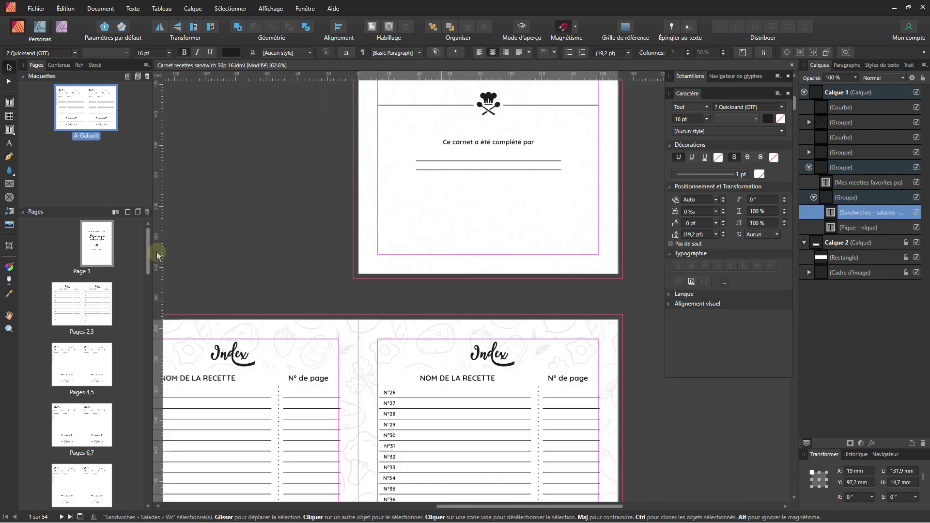
double_click(65, 370)
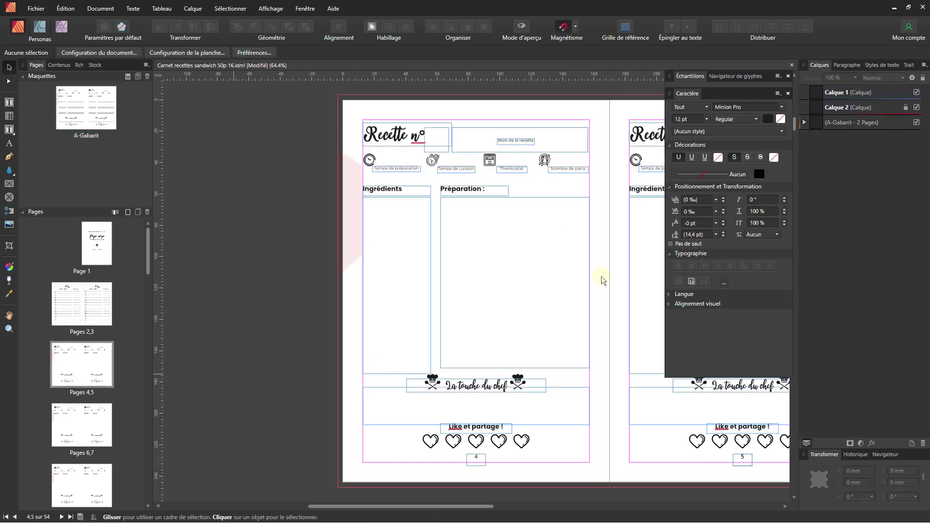
scroll(338, 321, right, 5)
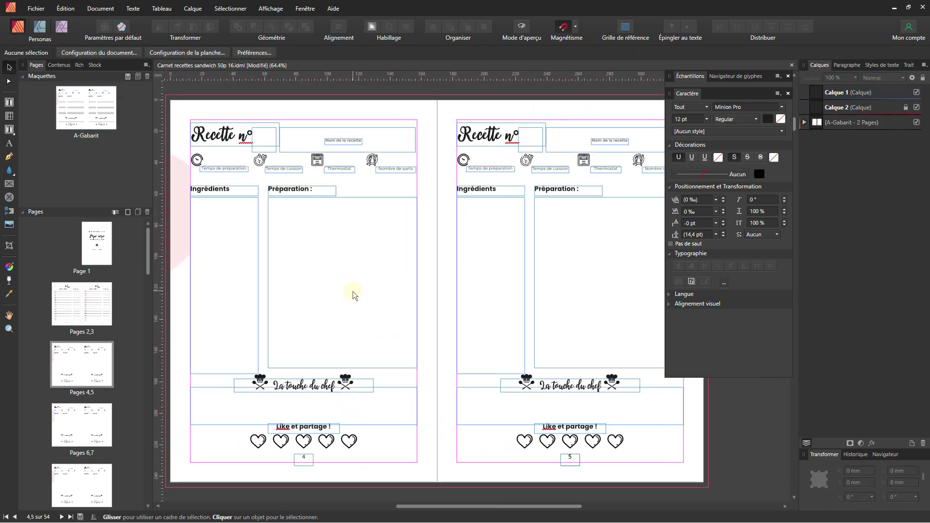
scroll(368, 300, left, 1)
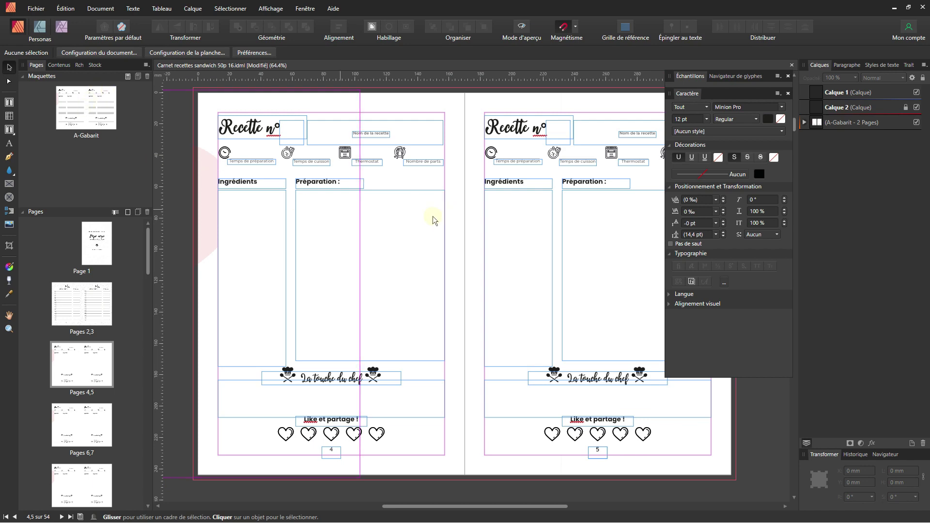
Open the A-Gabarit master and examine its writing lines, headings, icons and page number fields on both pages.
double_click(78, 119)
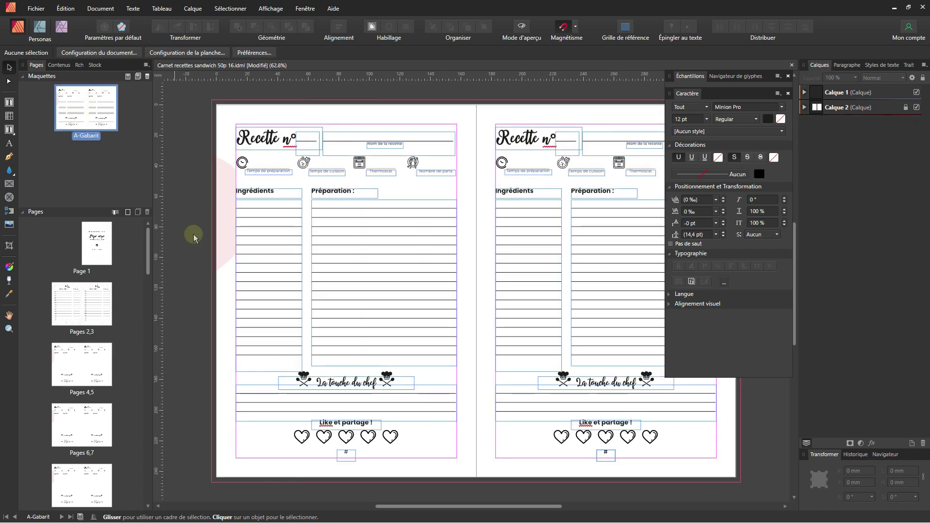
scroll(303, 290, up, 3)
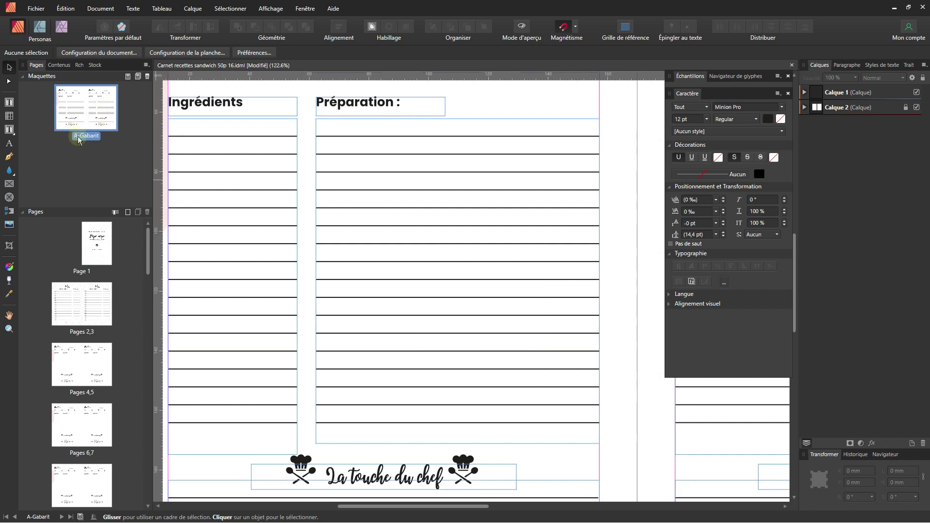
scroll(353, 265, down, 3)
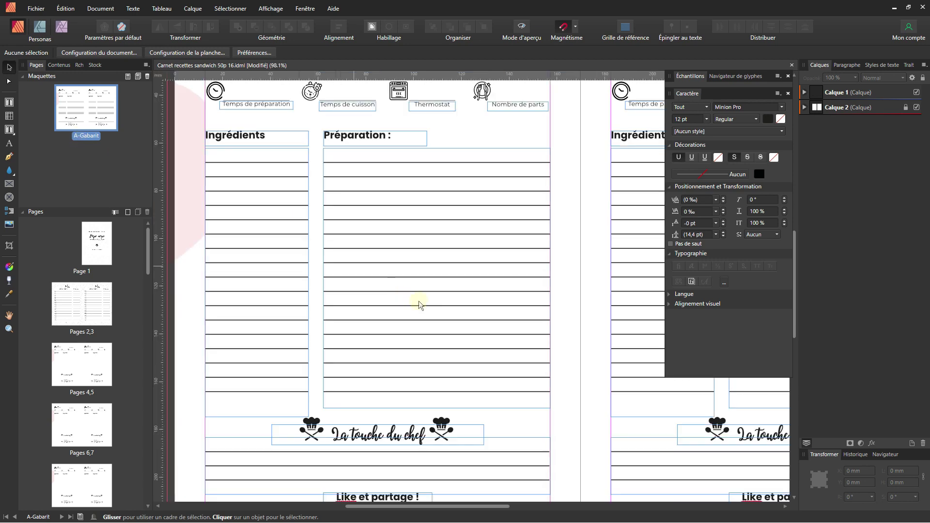
scroll(253, 296, down, 1)
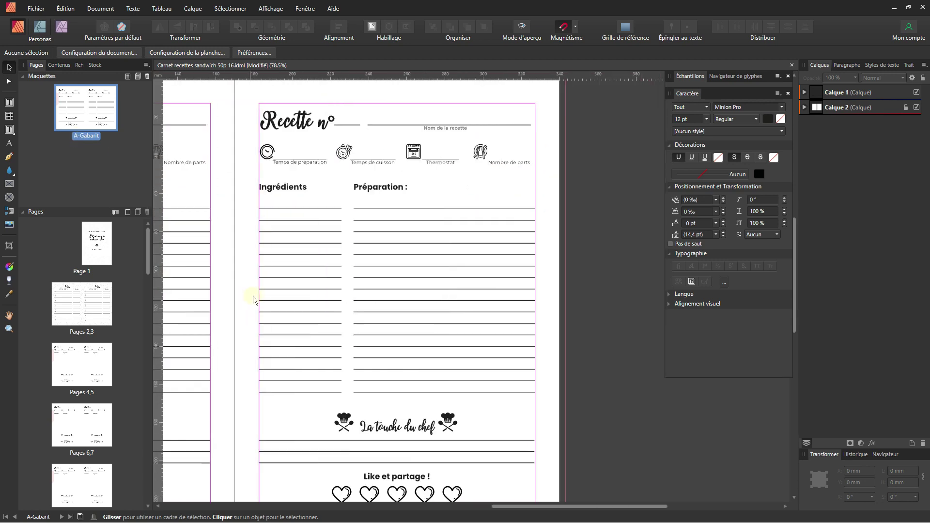
scroll(349, 257, down, 2)
scroll(348, 256, right, 3)
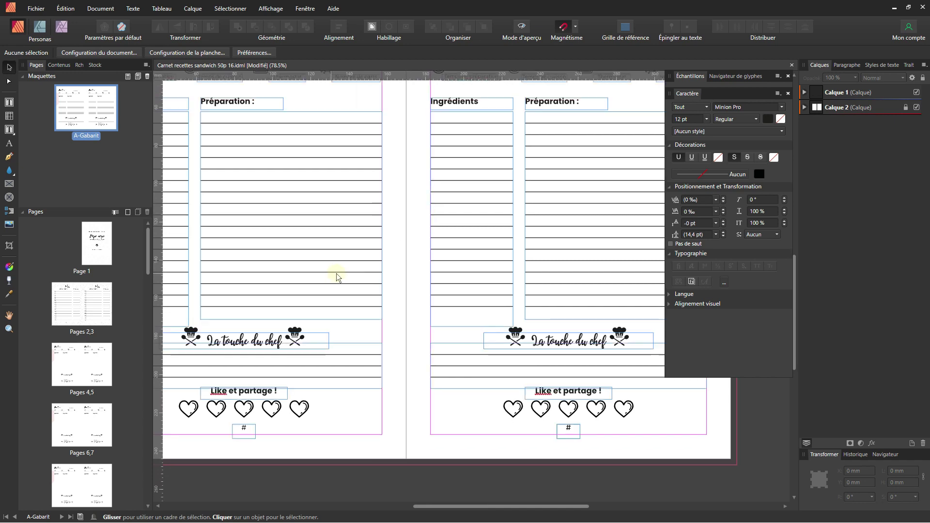
scroll(336, 269, up, 1)
scroll(336, 270, left, 2)
scroll(317, 475, up, 3)
scroll(315, 421, up, 1)
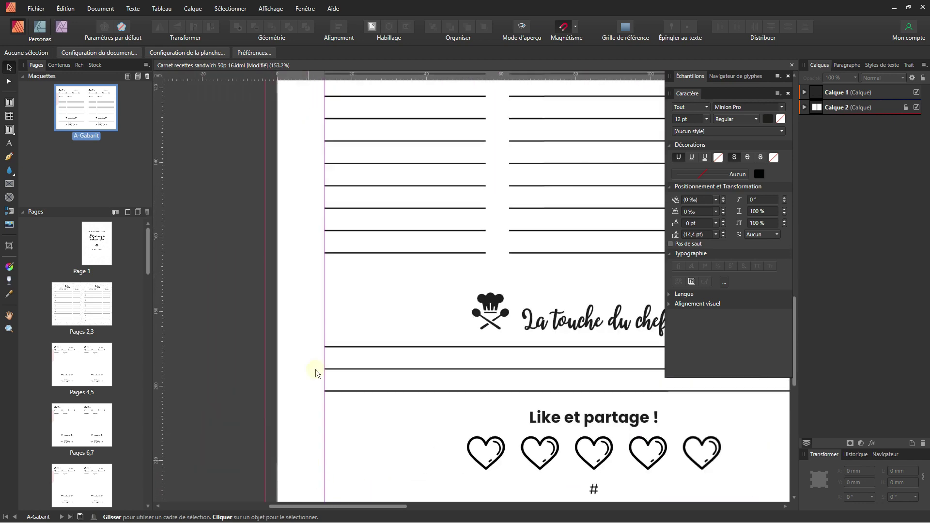
scroll(330, 288, down, 3)
scroll(324, 237, up, 2)
scroll(324, 237, right, 1)
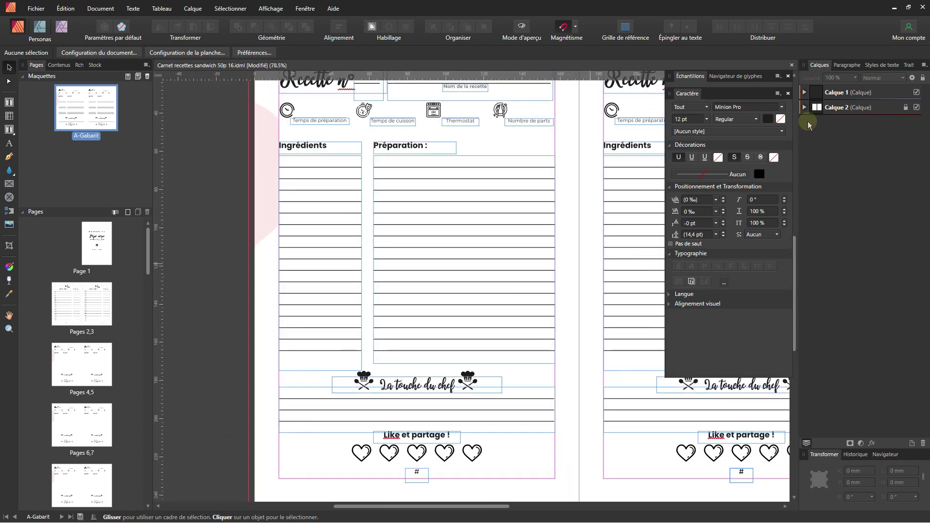
Expand Calque 2 of the A-Gabarit master, select its group, and toggle the group's visibility off and on.
click(804, 107)
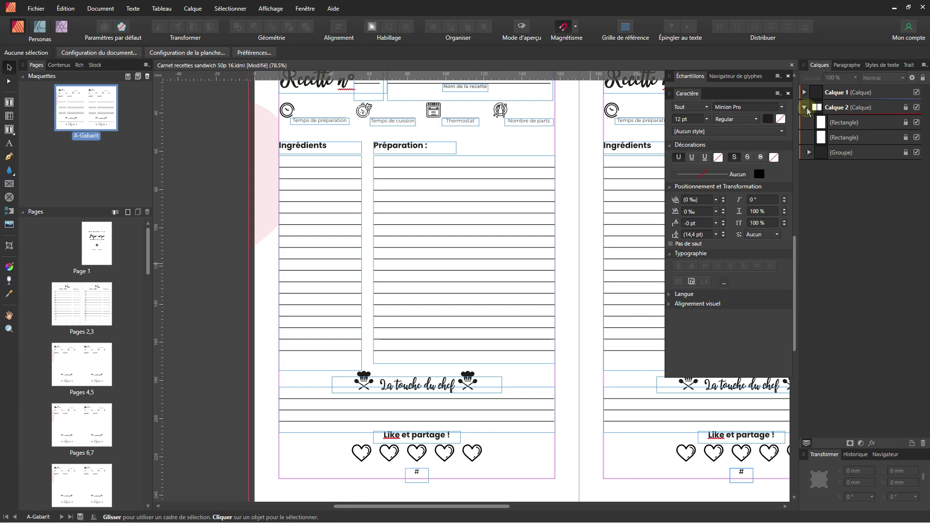
click(858, 153)
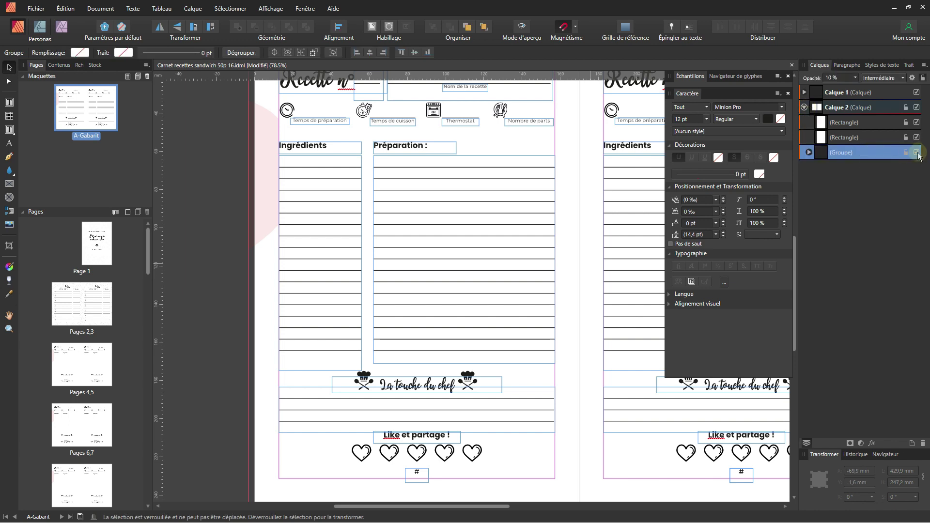
click(917, 153)
click(917, 154)
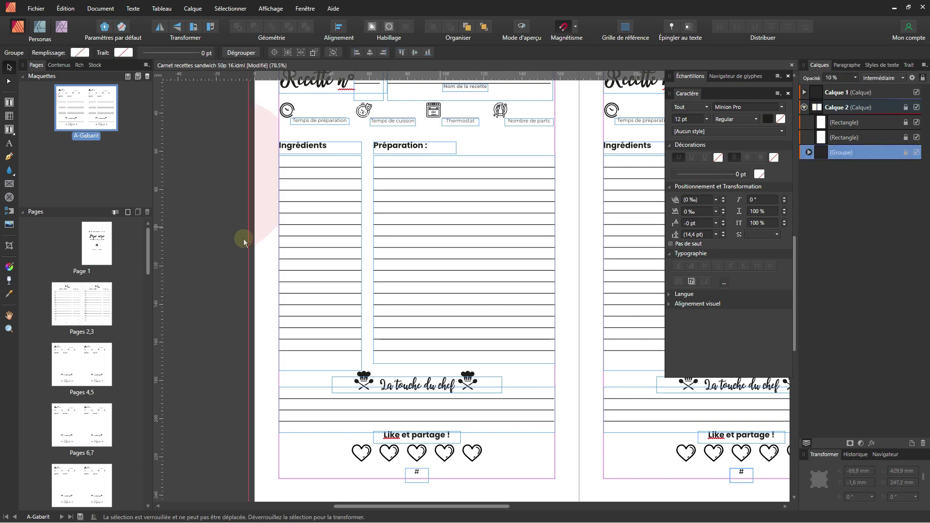
Expand the group in Calque 2 and its first image frame, and select the image inside that frame.
scroll(244, 240, down, 2)
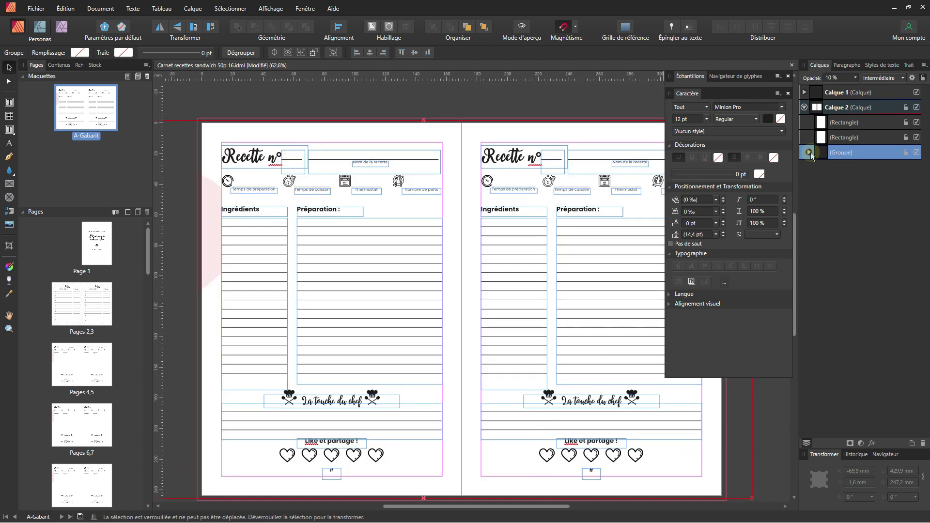
click(809, 152)
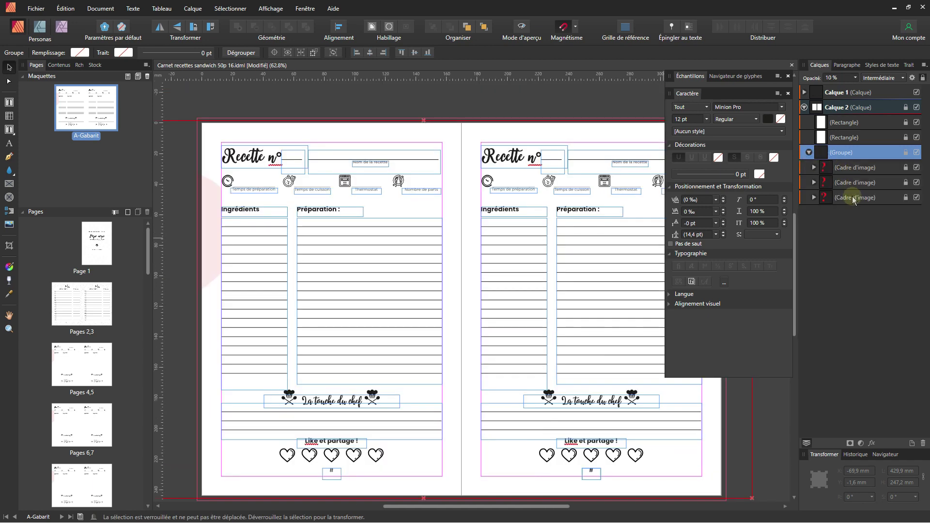
click(599, 118)
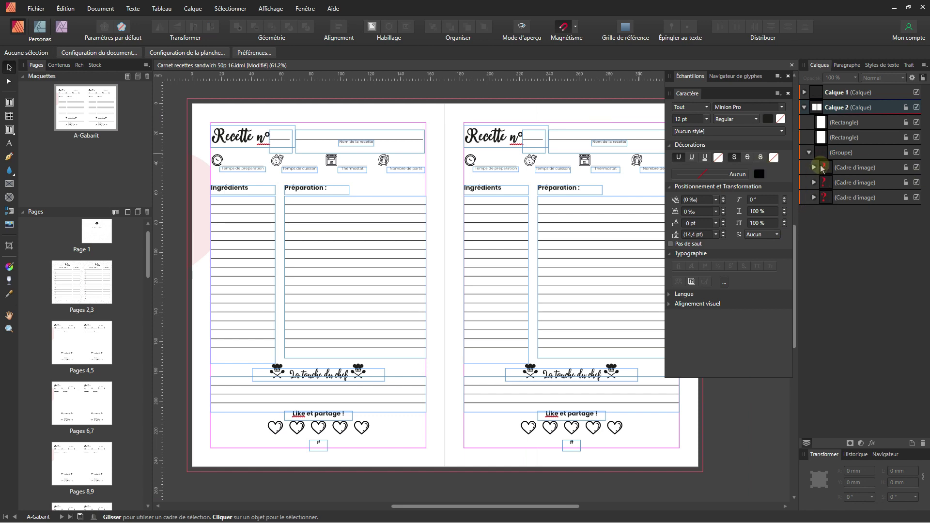
click(814, 167)
click(853, 184)
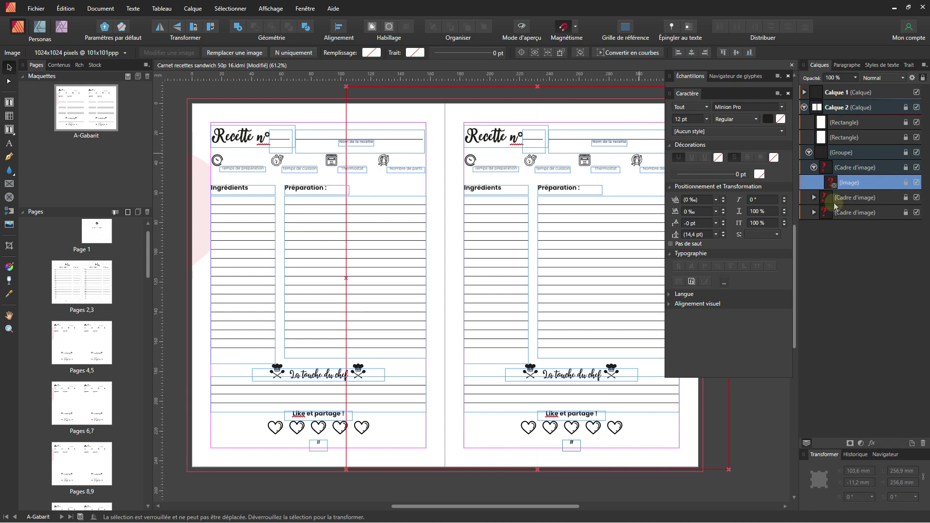
Expand the remaining two image frames in the Calque 2 group and select the image inside each to inspect its extent.
click(813, 198)
click(843, 213)
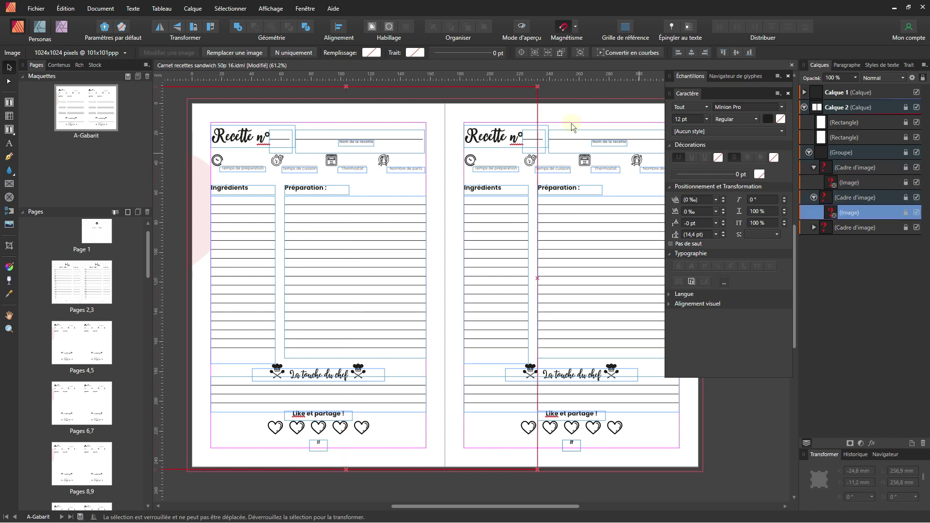
click(854, 228)
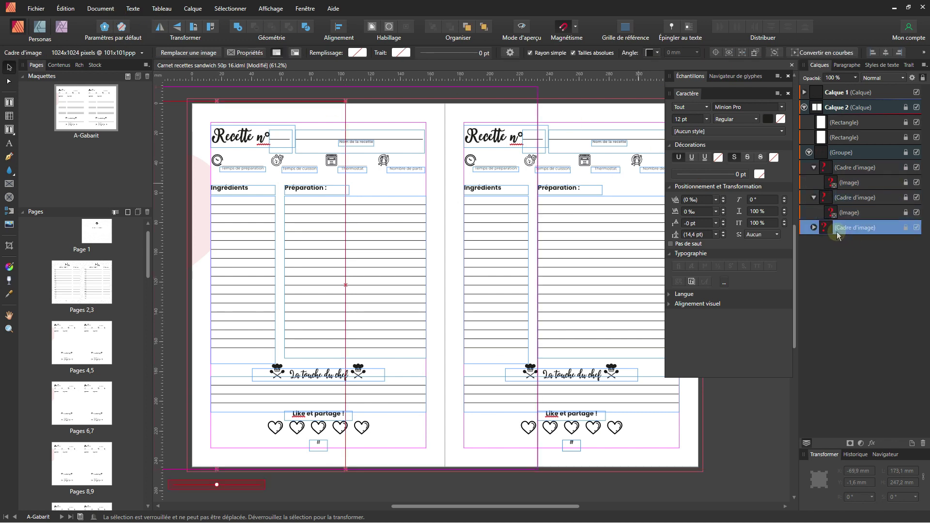
click(813, 227)
click(850, 243)
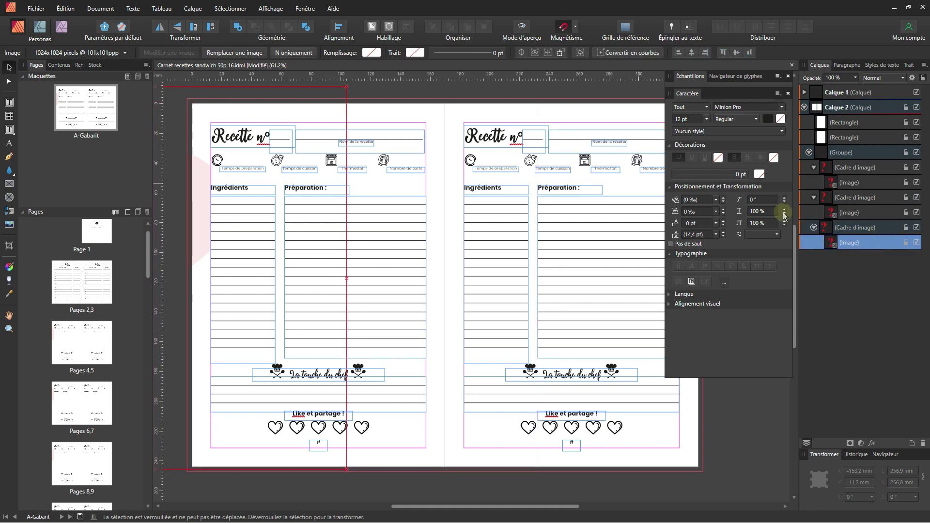
Open the resource manager, expand the linked image group, and inspect each of the three images used on A-Gabarit.
click(109, 9)
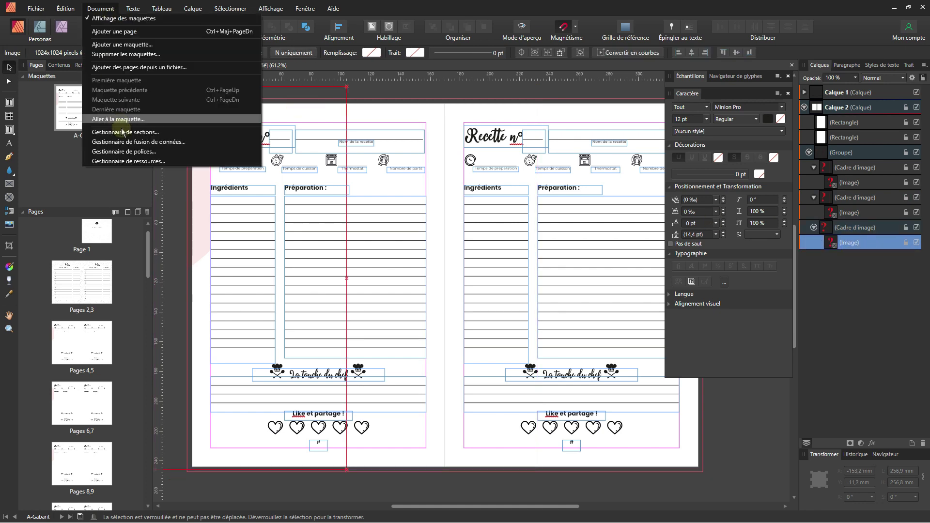
click(136, 162)
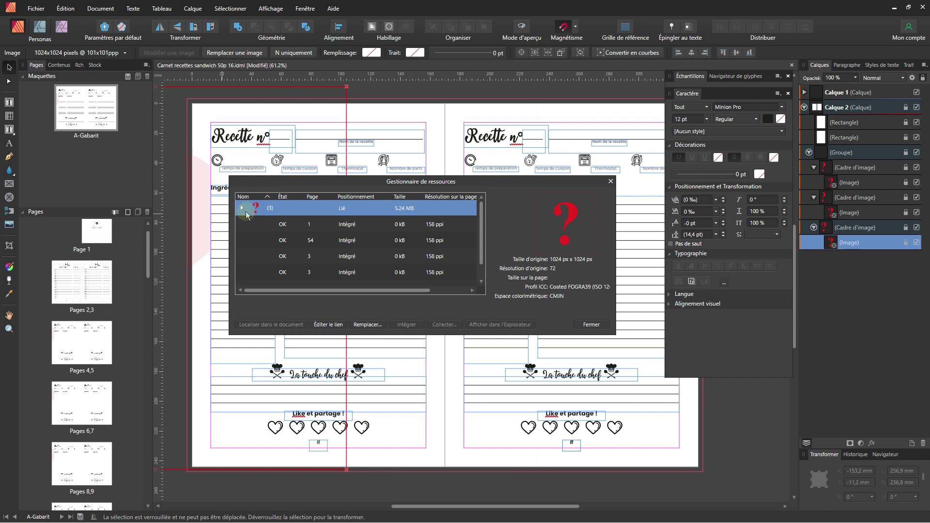
click(243, 208)
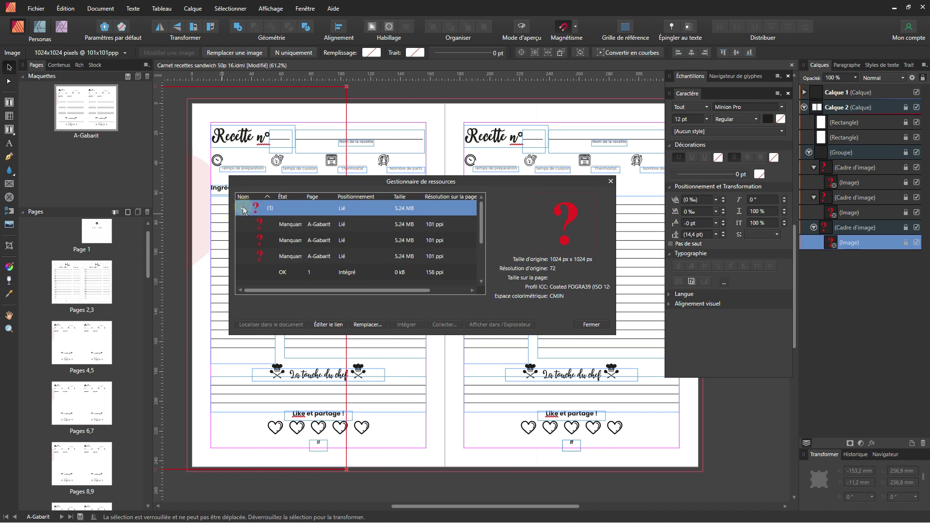
click(304, 223)
click(296, 238)
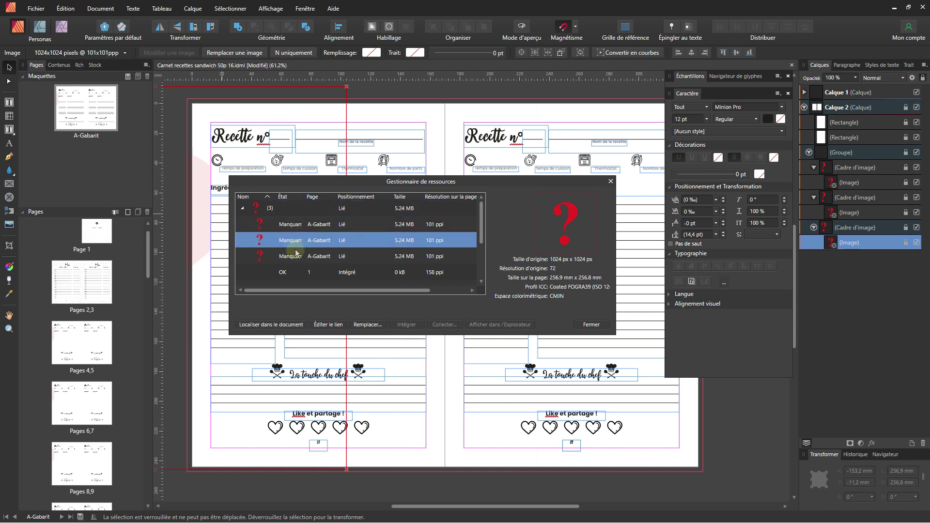
click(294, 252)
click(292, 236)
click(290, 223)
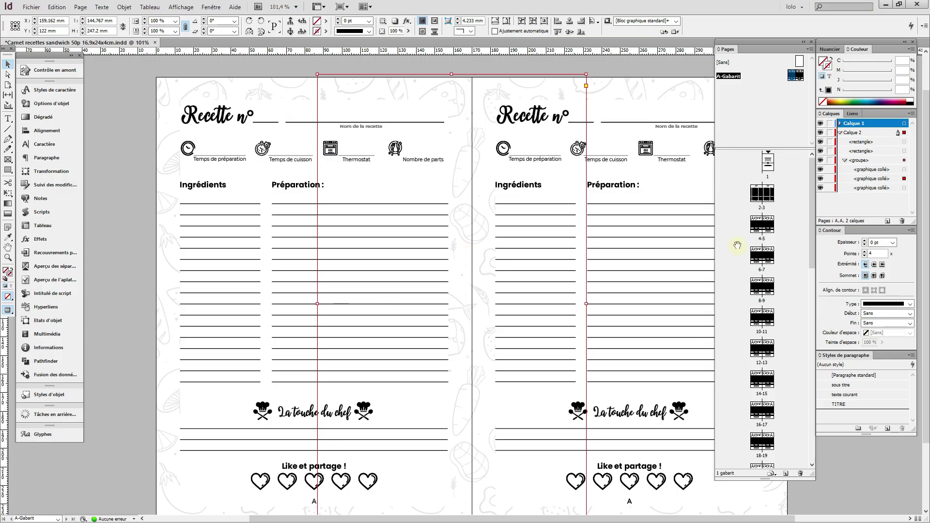
Switch to InDesign and inspect the background graphics on the A-Gabarit master, including the first pasted graphic in Calque 2's group.
click(170, 91)
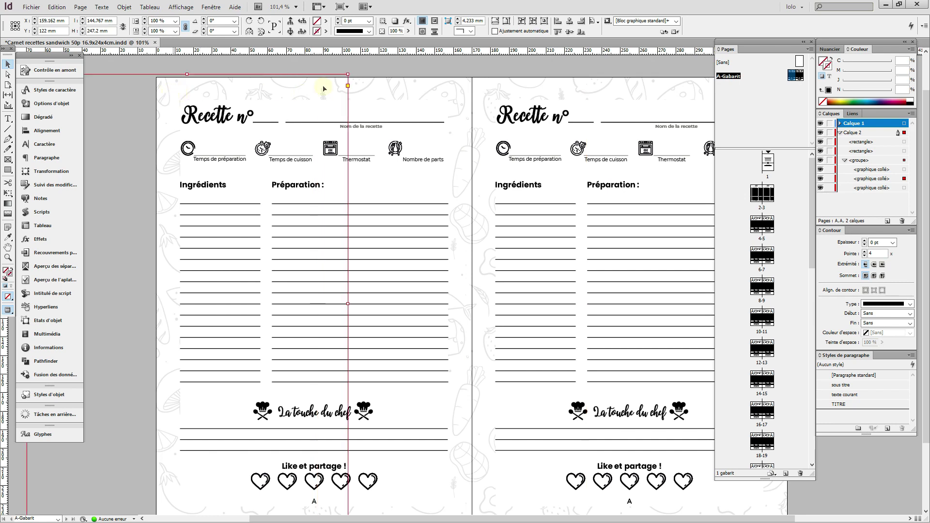
click(679, 90)
click(873, 171)
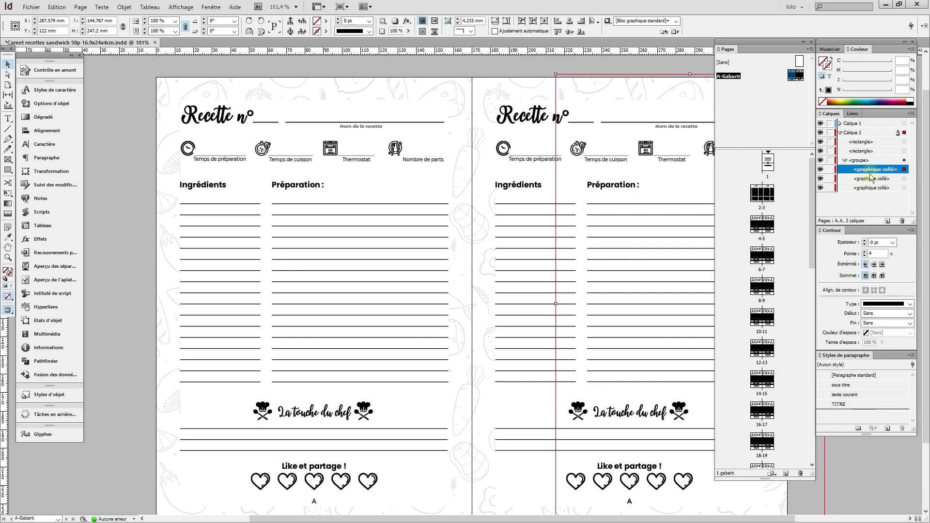
Switch back to Affinity Publisher and try to relink the first missing A-Gabarit image, browsing the graphisme and recettes sandwich folders.
key(alt+Tab)
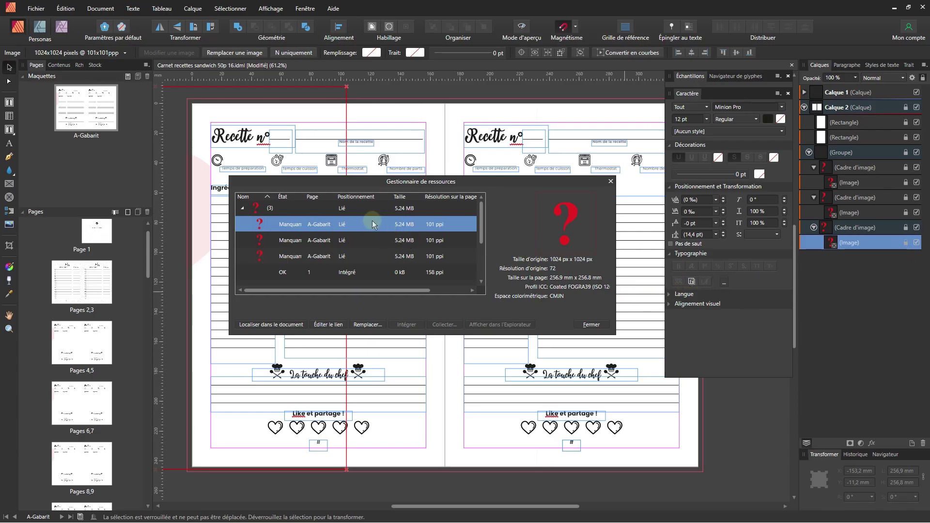
click(327, 324)
double_click(46, 79)
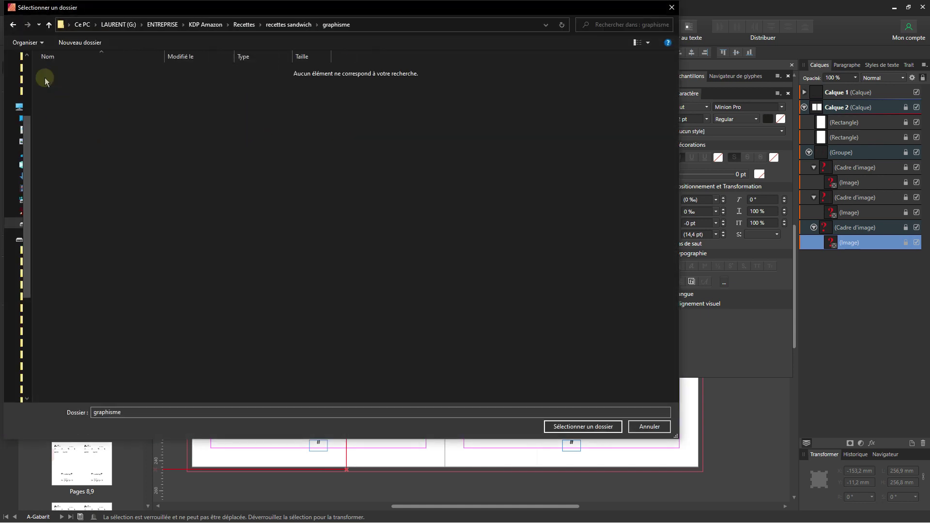
click(289, 24)
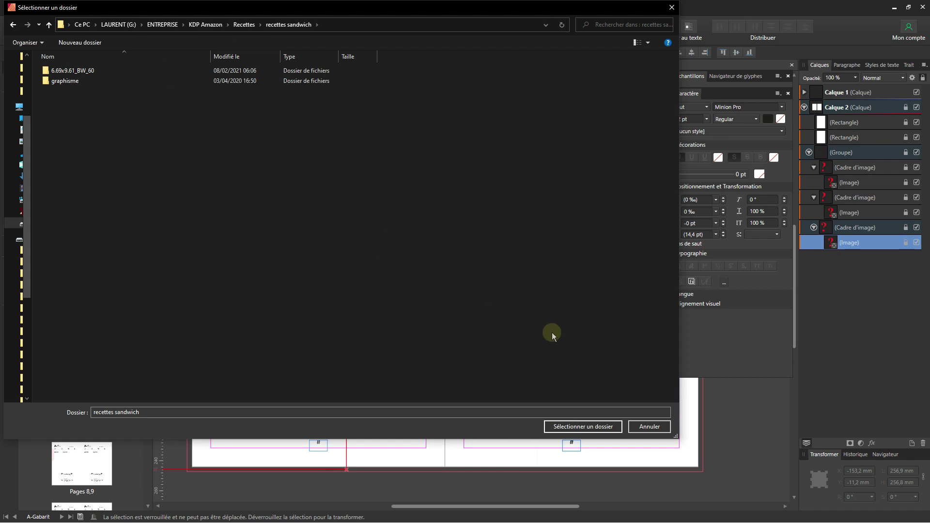
click(649, 427)
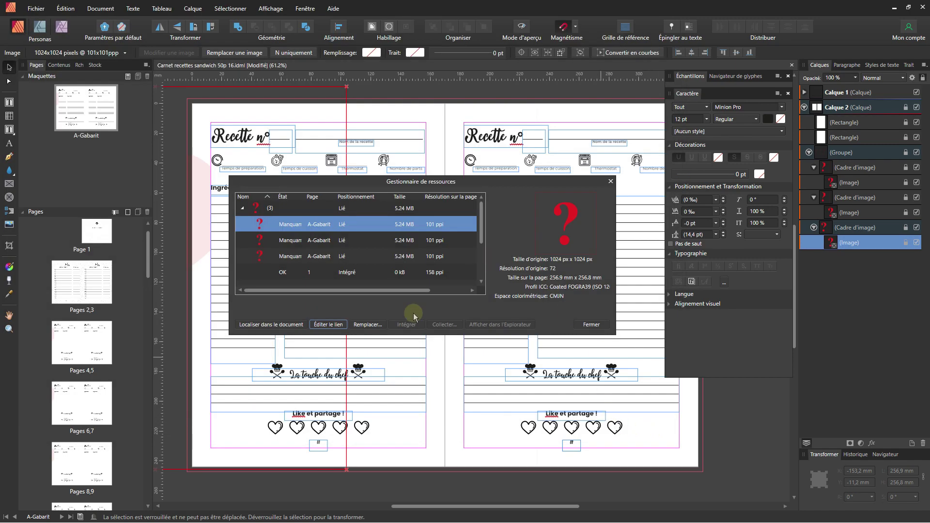
Try to find a replacement file for the missing image in the graphisme and 6.69x9.61_BW_60 folders, and close the resource manager.
click(362, 326)
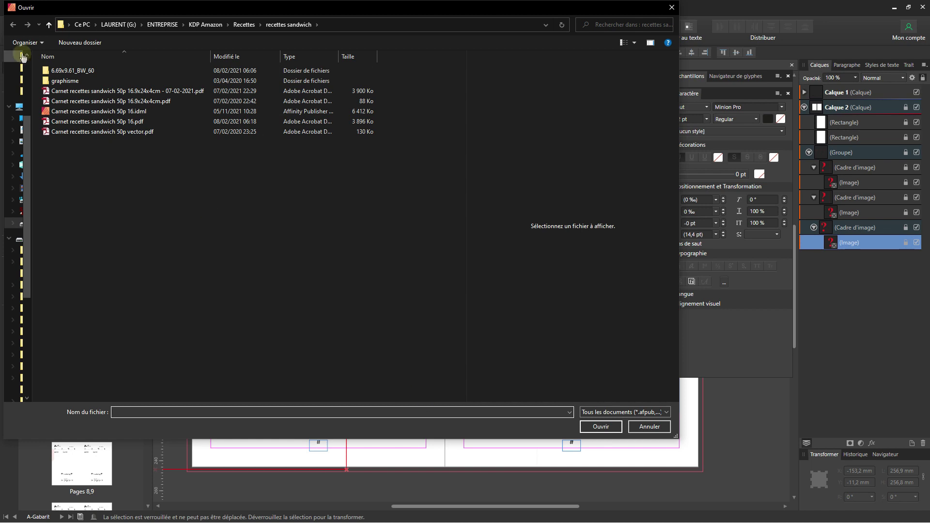
click(77, 83)
double_click(78, 83)
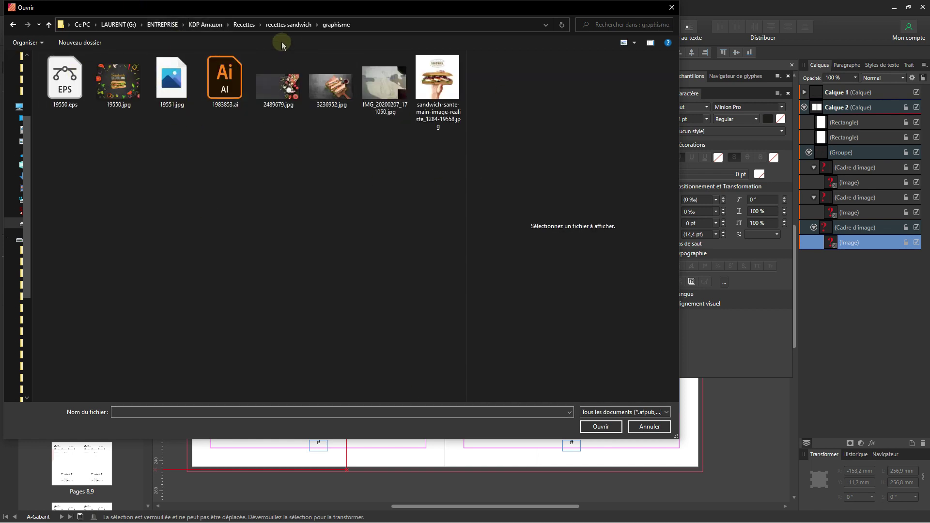
click(286, 25)
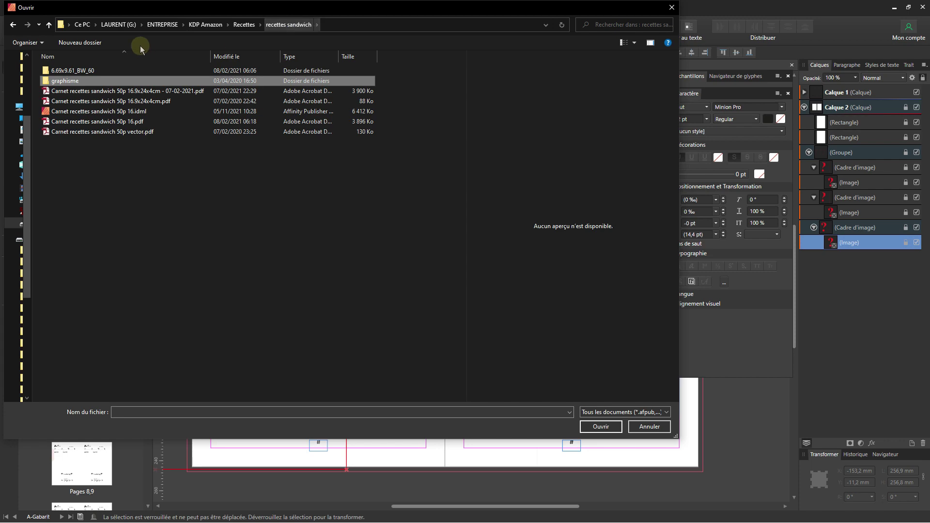
double_click(97, 71)
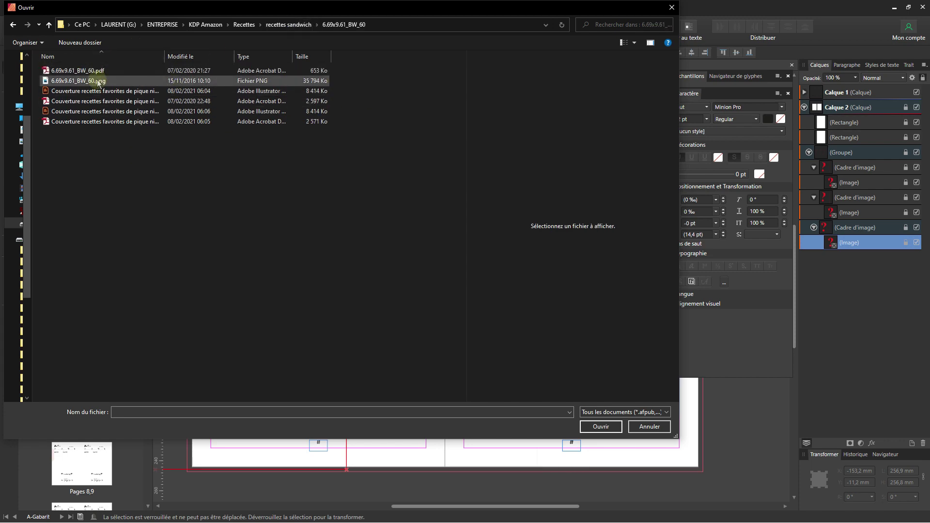
click(96, 80)
click(657, 433)
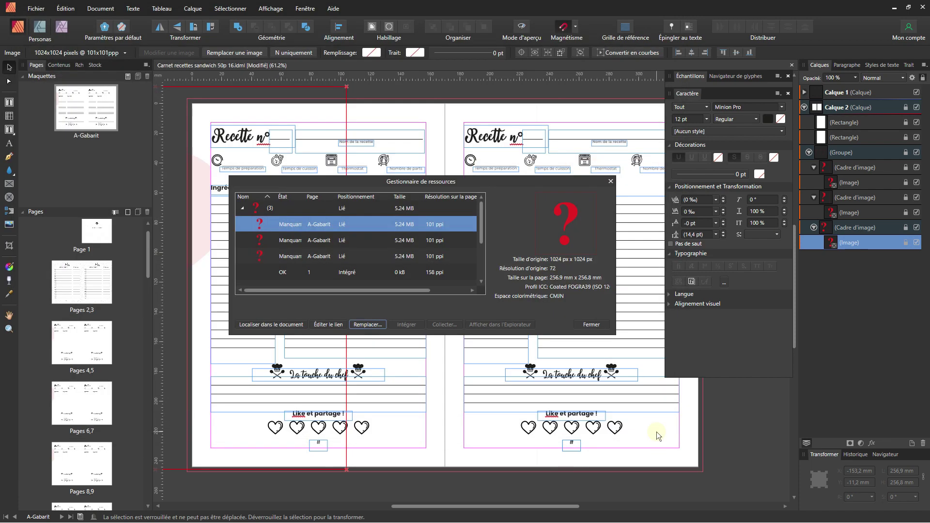
click(589, 326)
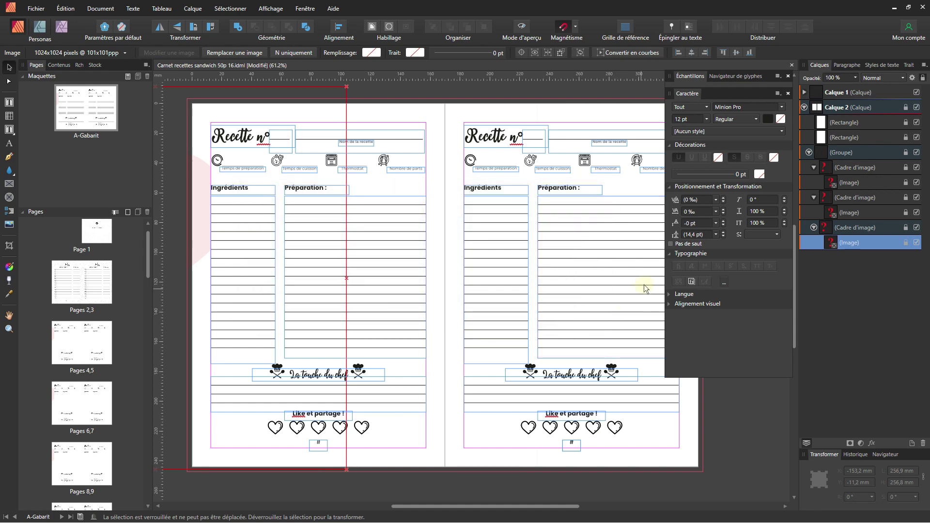
Delete the group of missing background images from Calque 2 of the A-Gabarit master.
click(859, 154)
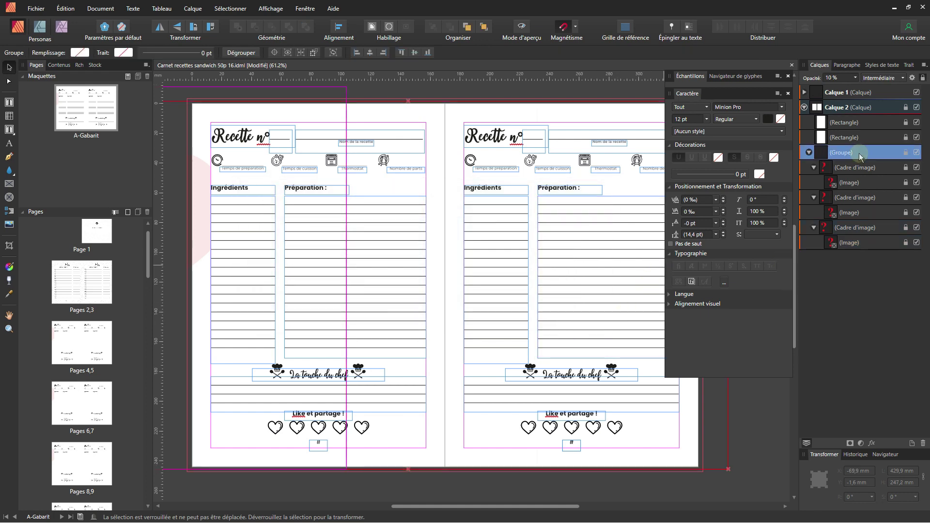
right_click(860, 156)
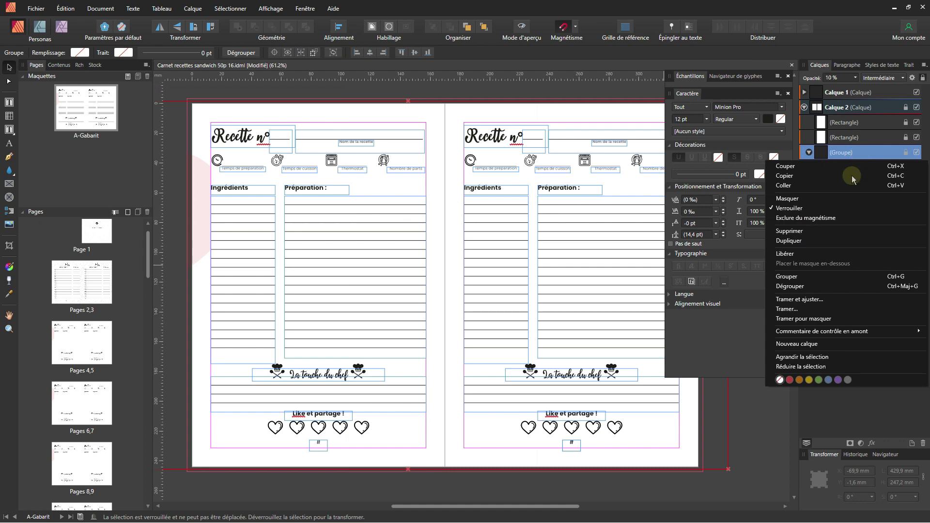
click(828, 233)
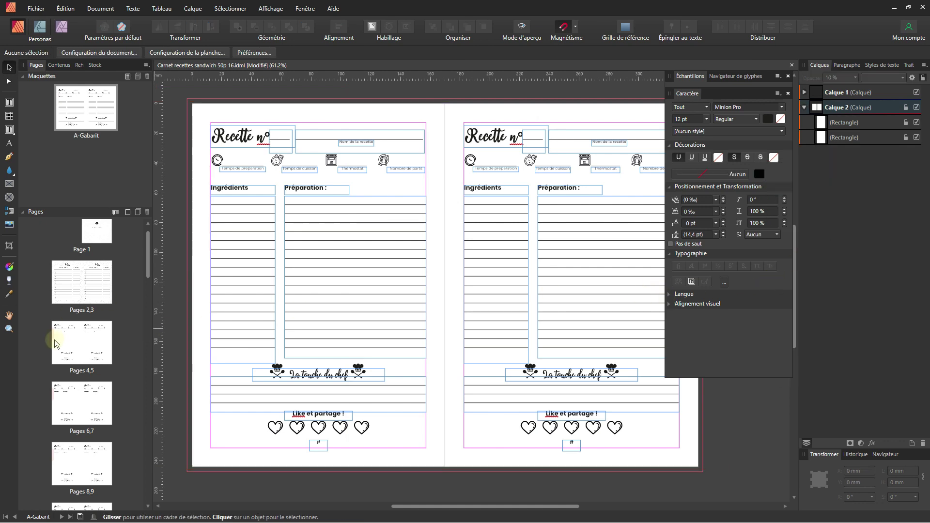
Copy the background pattern group from the Index spread on pages 2-3 and paste it onto the A-Gabarit master.
double_click(80, 285)
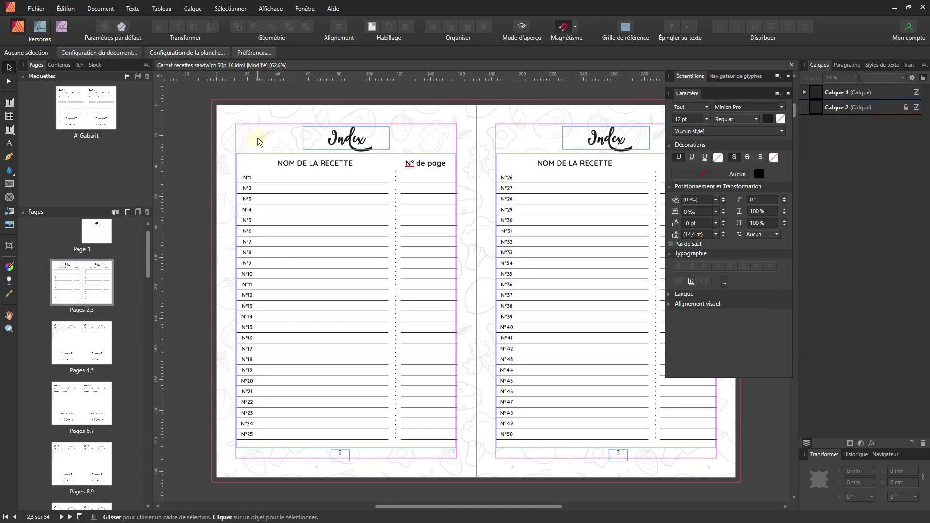
click(258, 141)
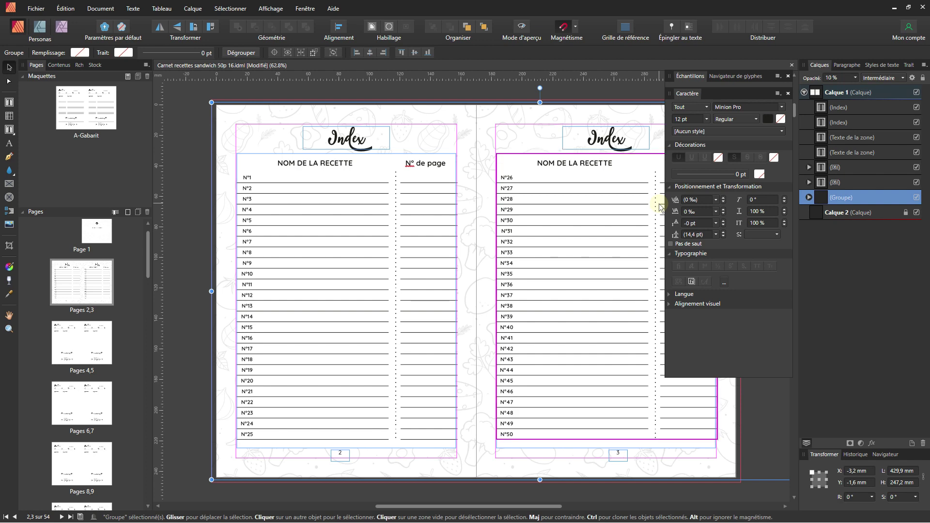
double_click(82, 118)
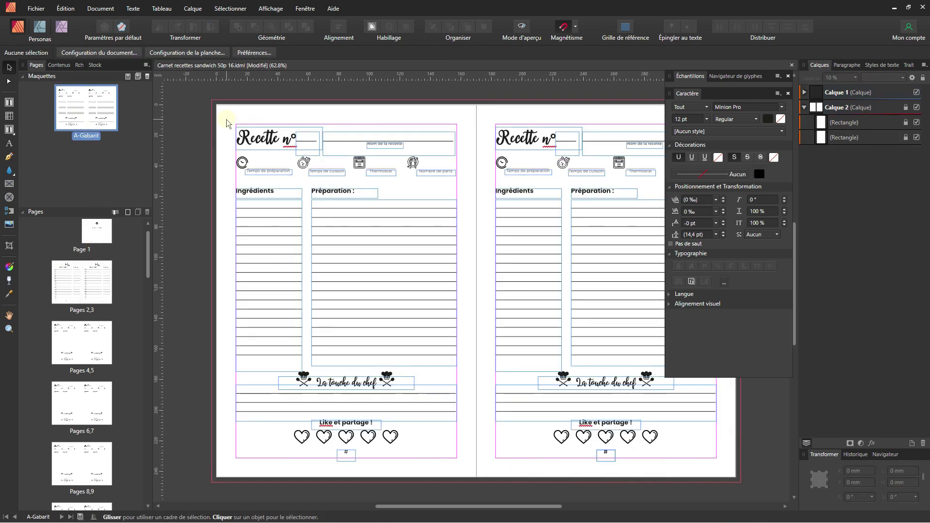
click(220, 114)
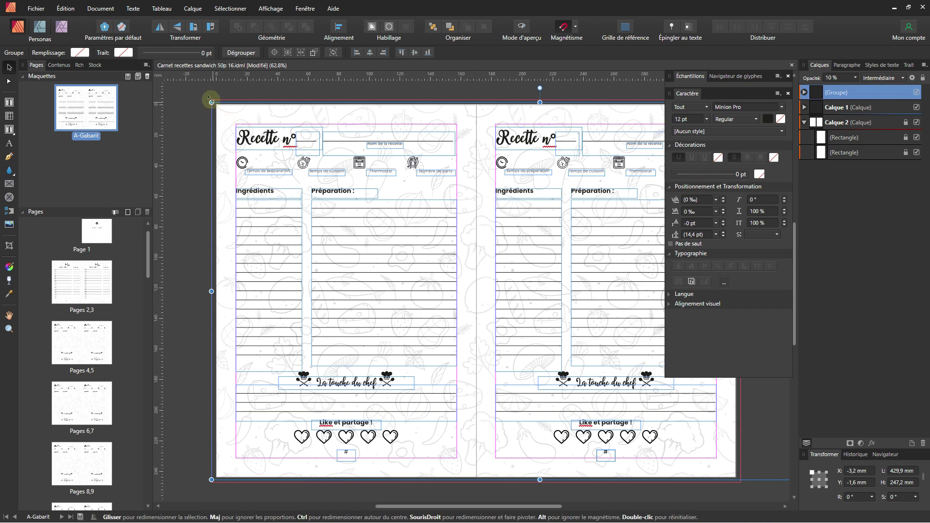
Enlarge the pasted background group to about 435 × 250 mm so it covers the bleed, and send it behind all layers.
drag(209, 99, 207, 98)
scroll(270, 280, down, 3)
scroll(270, 280, right, 5)
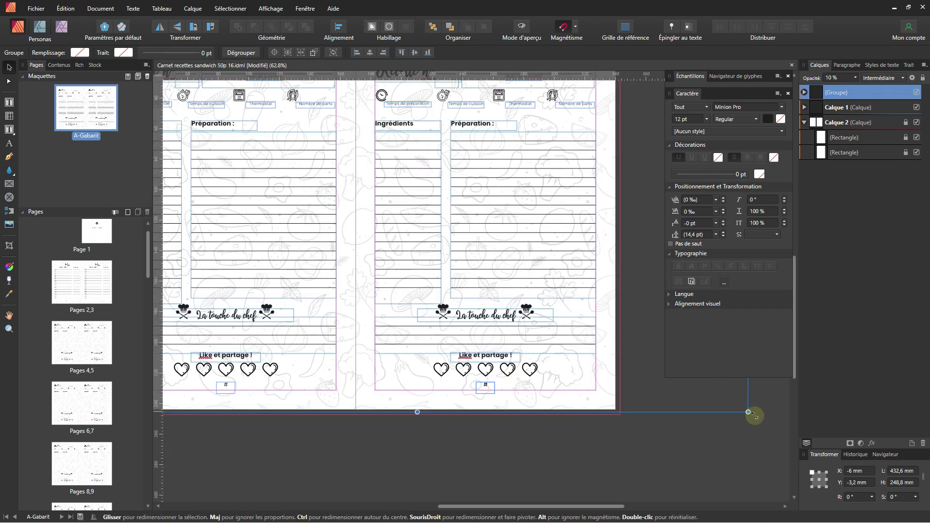
drag(748, 411, 751, 414)
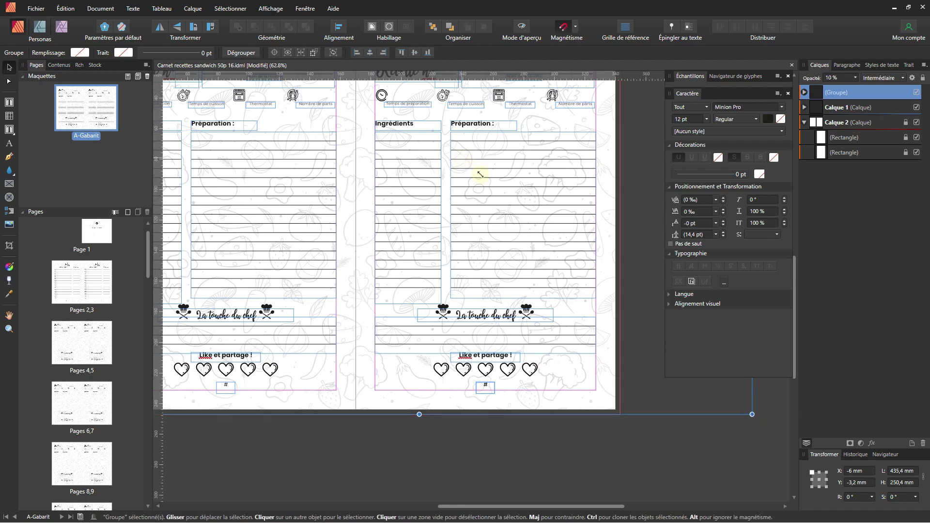
click(431, 32)
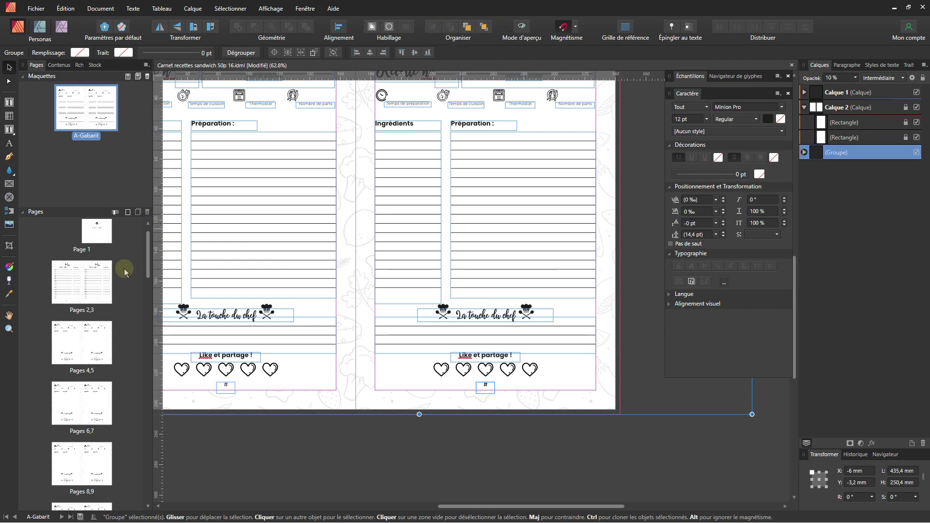
Open spreads 4-5 and 6-7 and compare their background and writing lines with the A-Gabarit master.
double_click(110, 334)
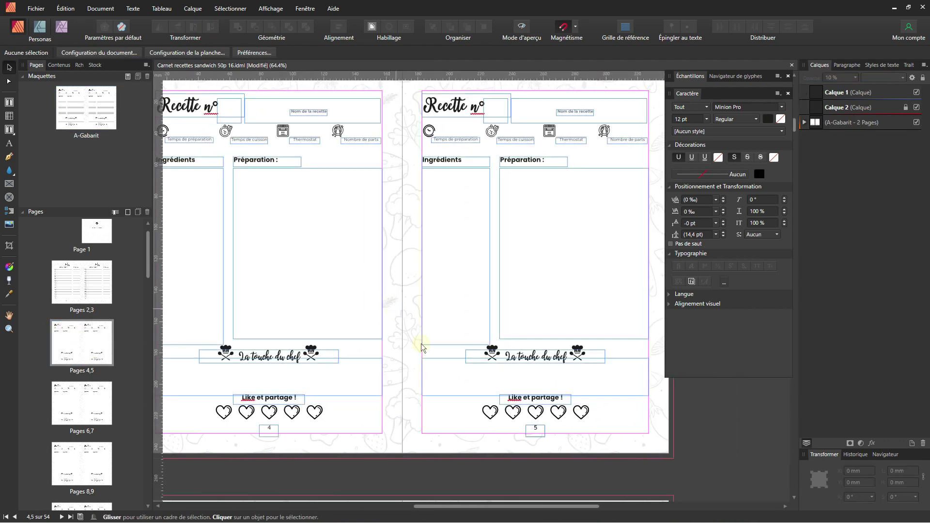
double_click(107, 441)
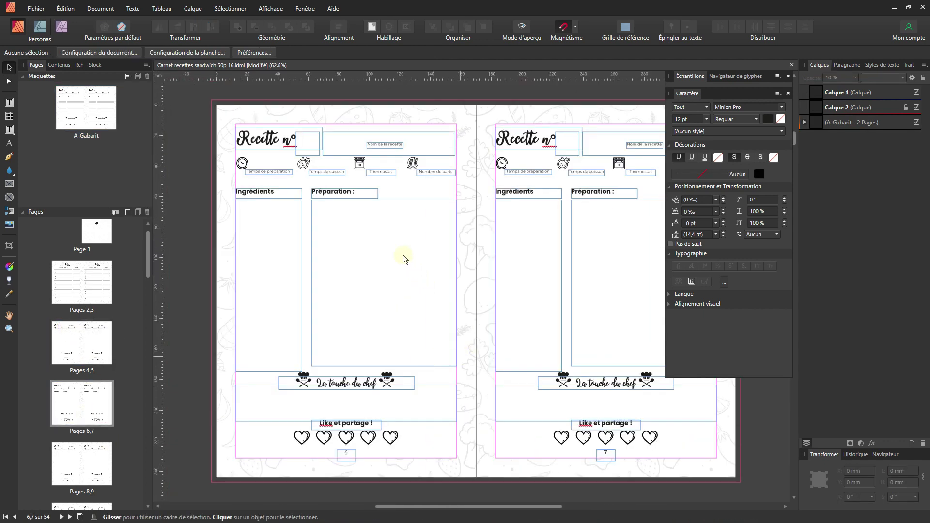
double_click(71, 361)
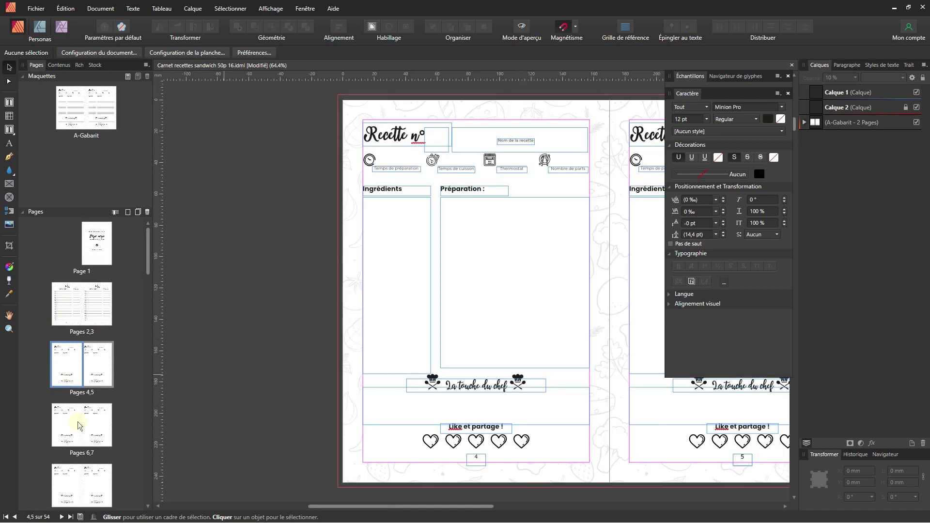
double_click(65, 130)
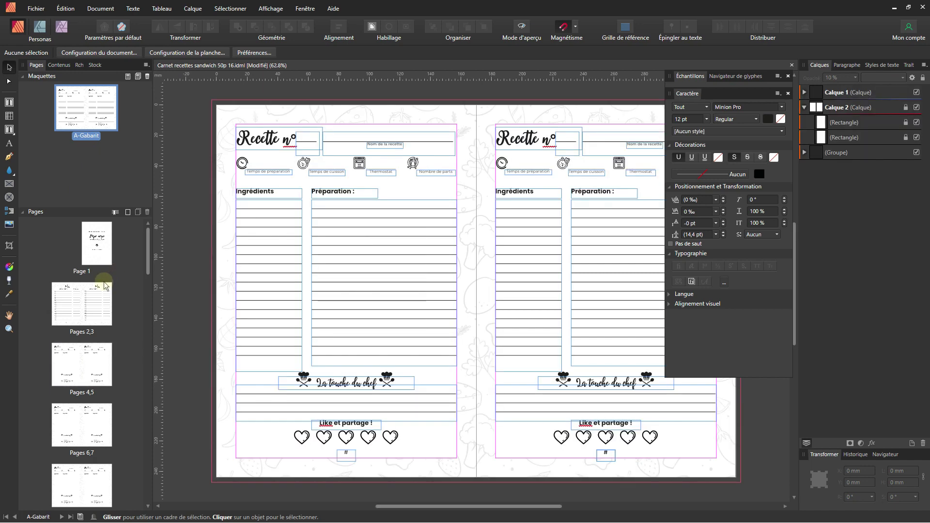
double_click(76, 353)
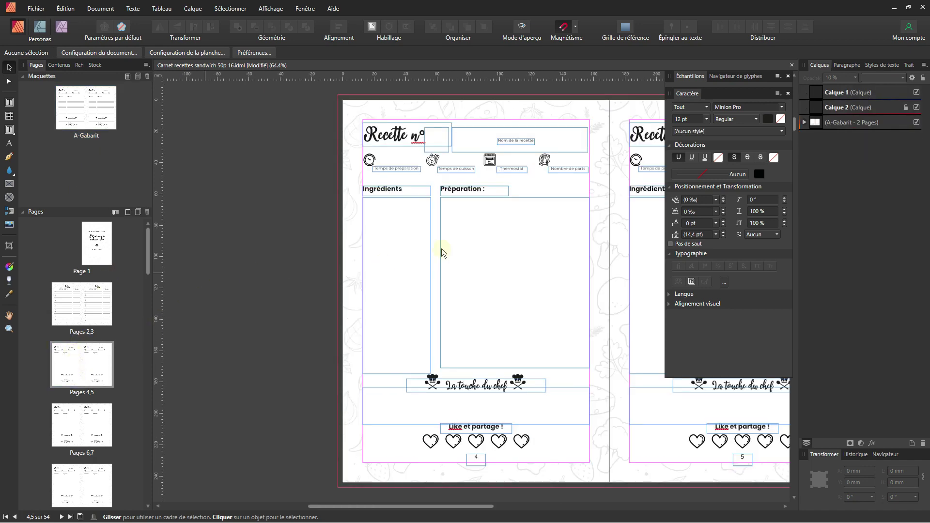
Inspect the Préparation writing-line table on the A-Gabarit master and compare it with spreads 2-3 and 4-5.
double_click(115, 119)
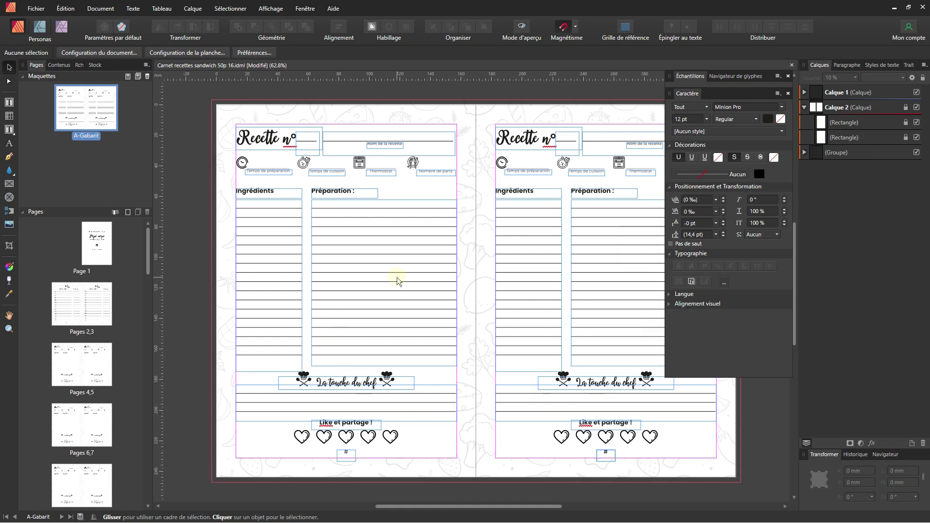
click(362, 259)
double_click(349, 223)
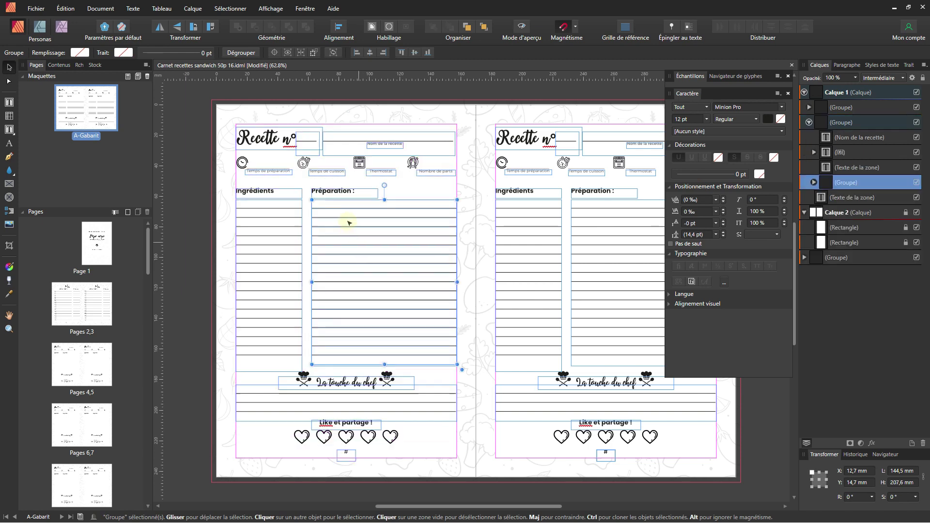
click(347, 223)
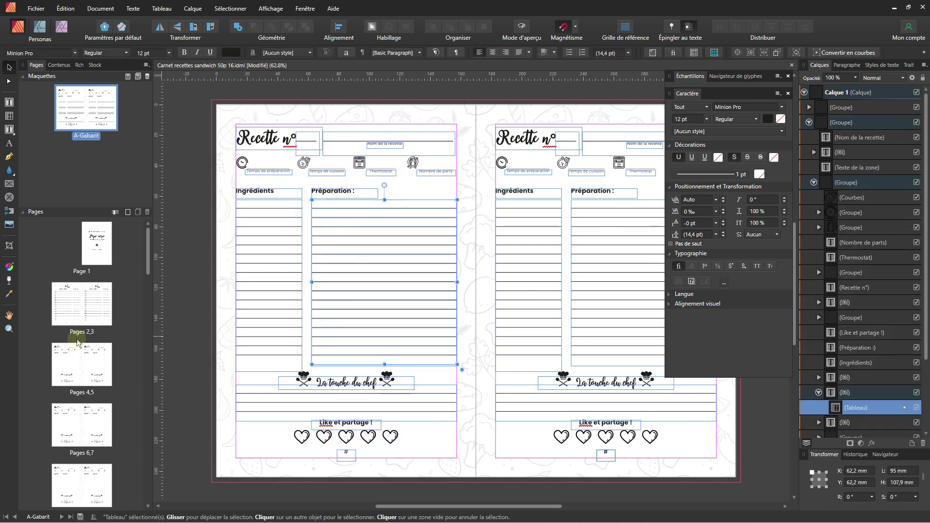
double_click(90, 312)
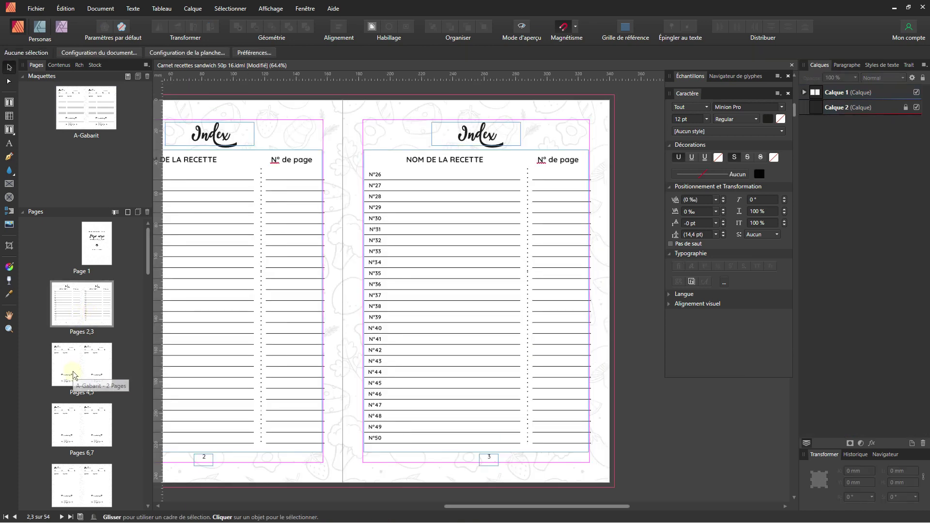
double_click(72, 373)
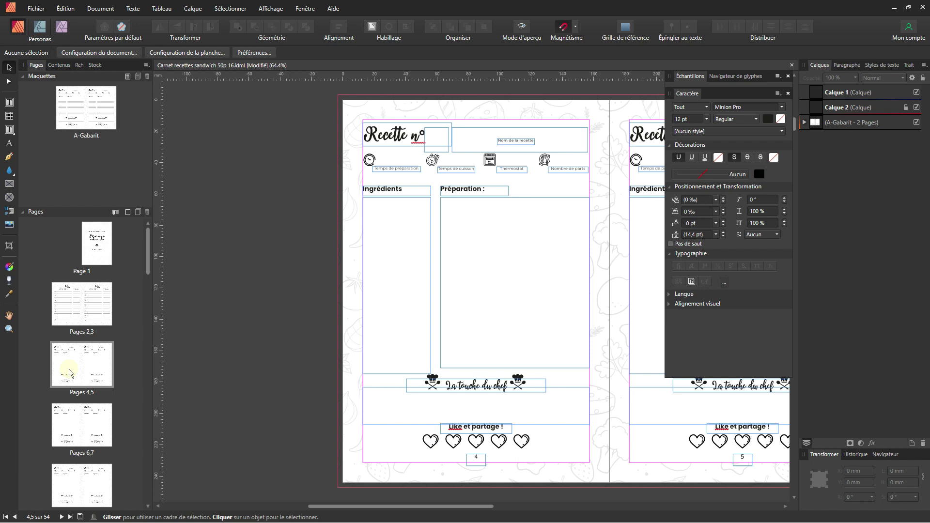
Reapply the A-Gabarit master to all recipe pages, 4-53, replacing the master already applied to them.
click(69, 372)
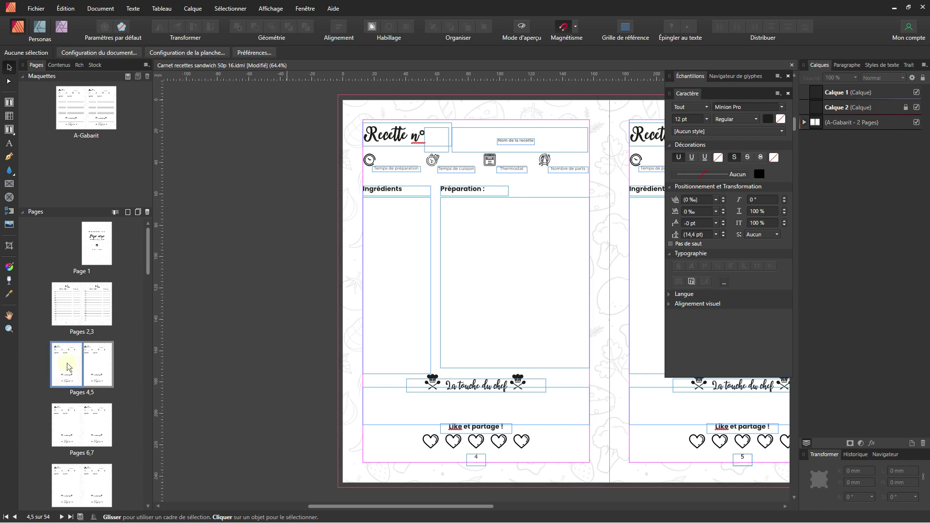
scroll(67, 367, down, 1)
scroll(69, 367, down, 1)
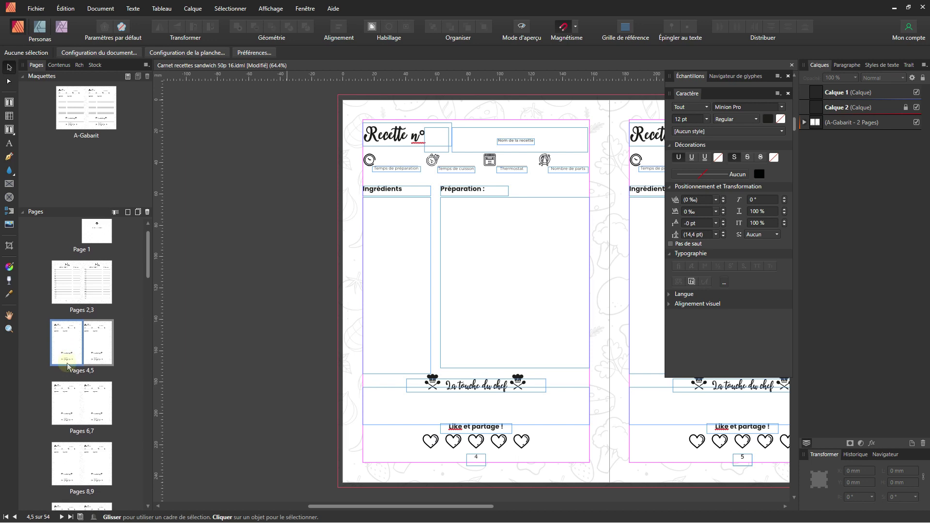
scroll(68, 366, down, 1)
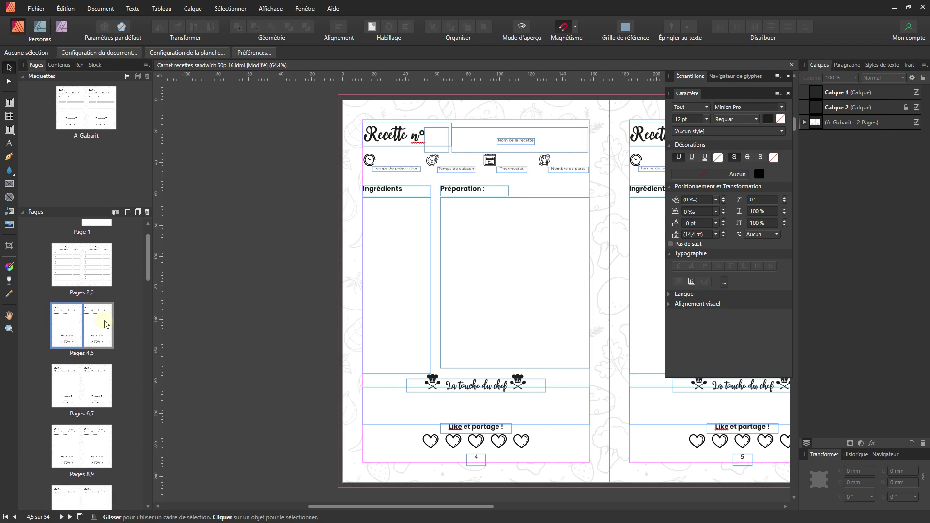
drag(147, 251, 141, 478)
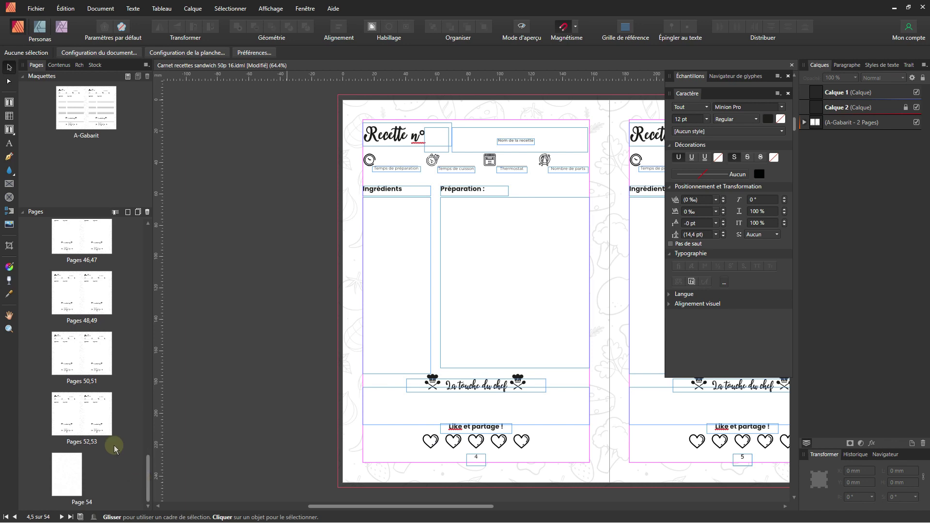
shift+click(98, 421)
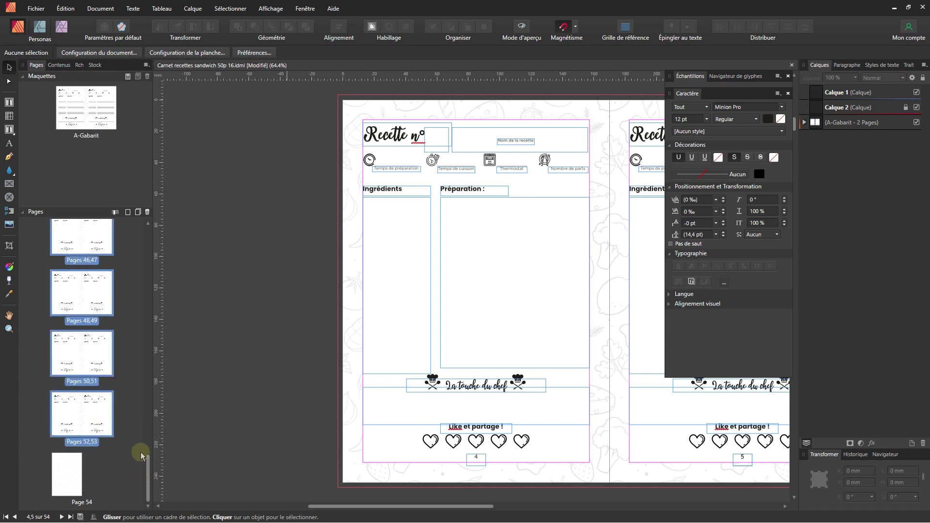
drag(144, 466, 116, 266)
right_click(80, 262)
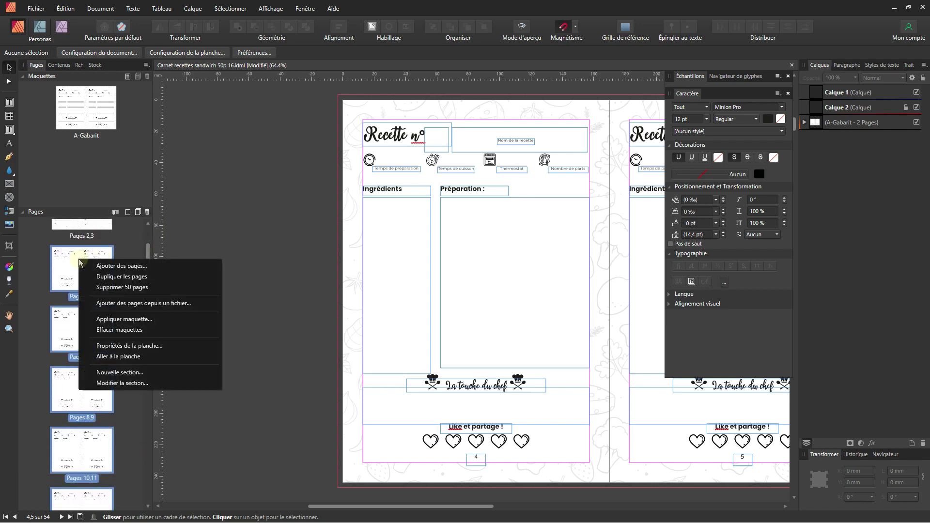
click(119, 319)
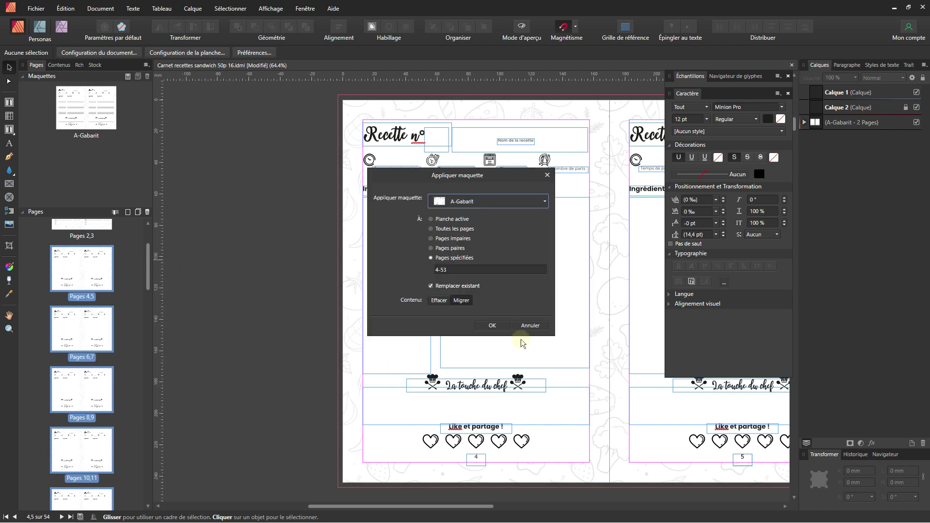
click(443, 259)
click(449, 271)
click(452, 271)
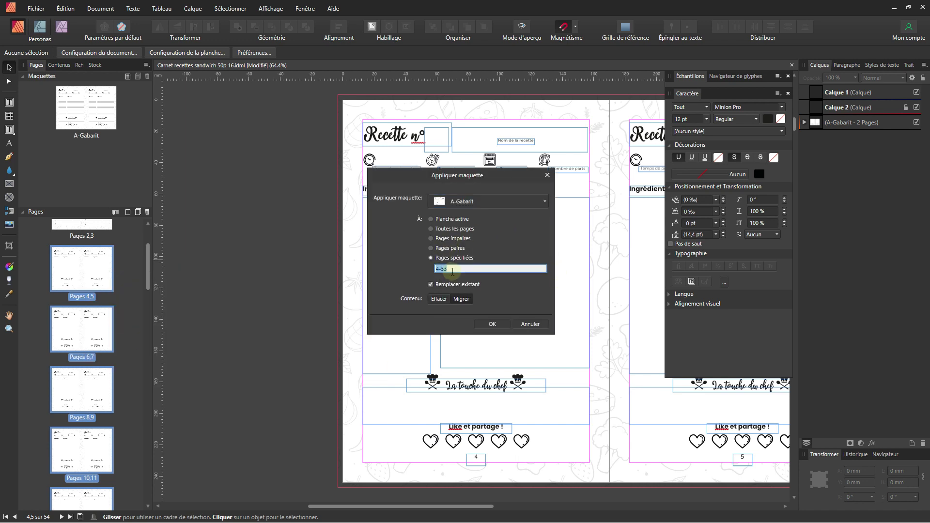
text(4)
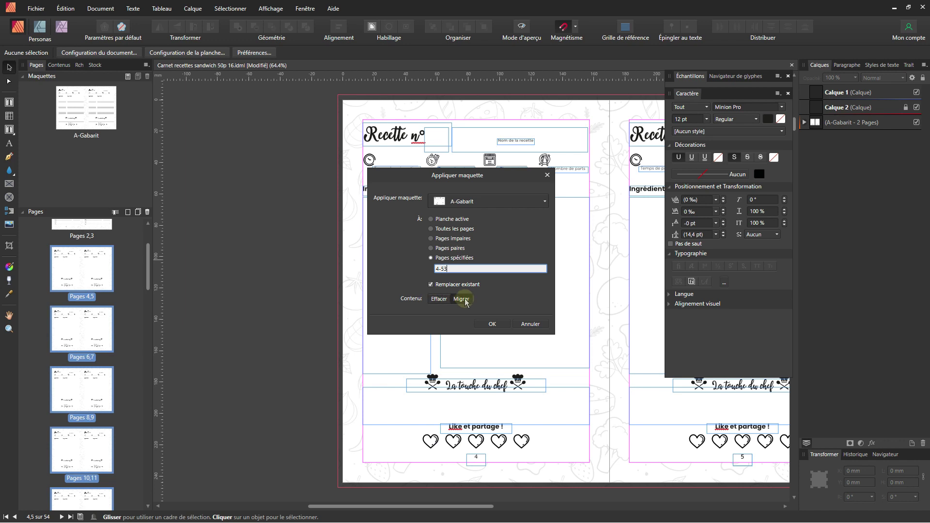
click(492, 324)
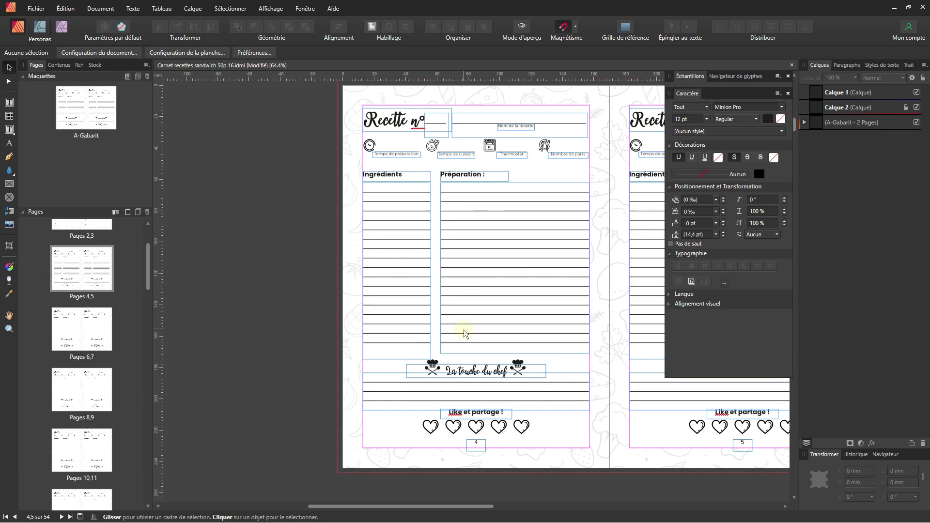
Check the writing lines and background on the first recipe spreads, the Index spread and the title page.
scroll(457, 333, down, 3)
scroll(465, 333, down, 1)
scroll(379, 353, right, 5)
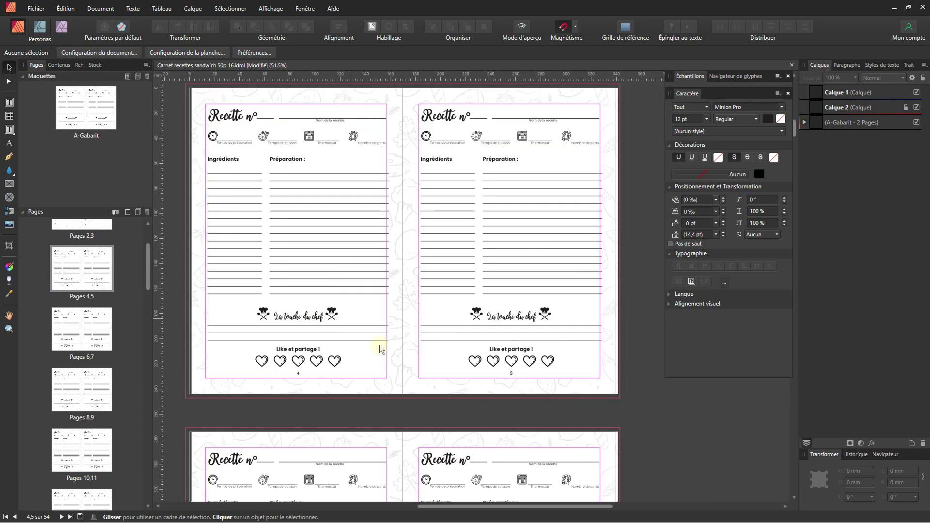
scroll(379, 353, down, 3)
scroll(381, 360, down, 10)
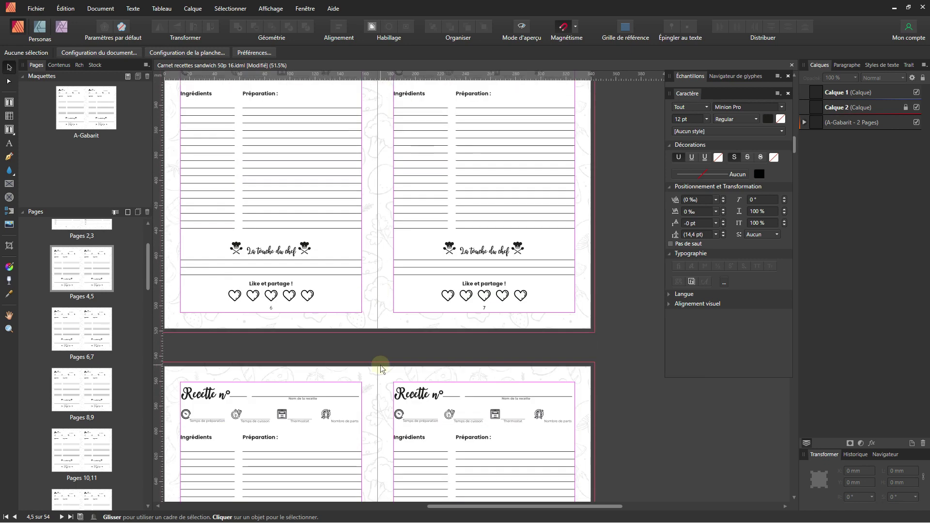
scroll(65, 226, up, 1)
double_click(66, 226)
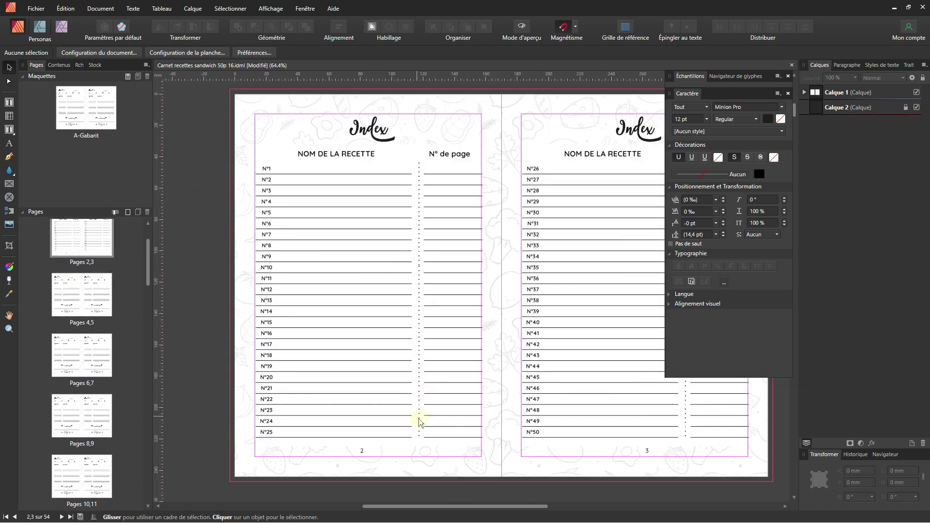
scroll(95, 271, up, 2)
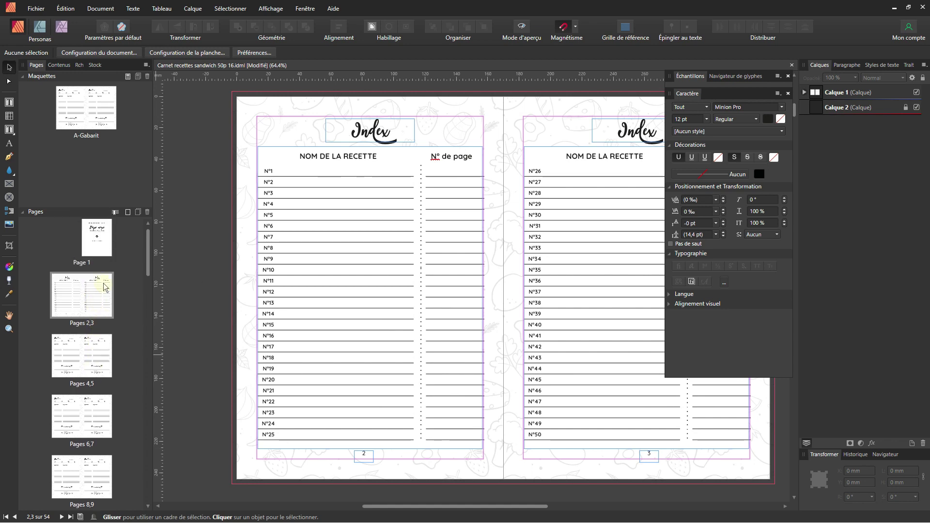
double_click(91, 260)
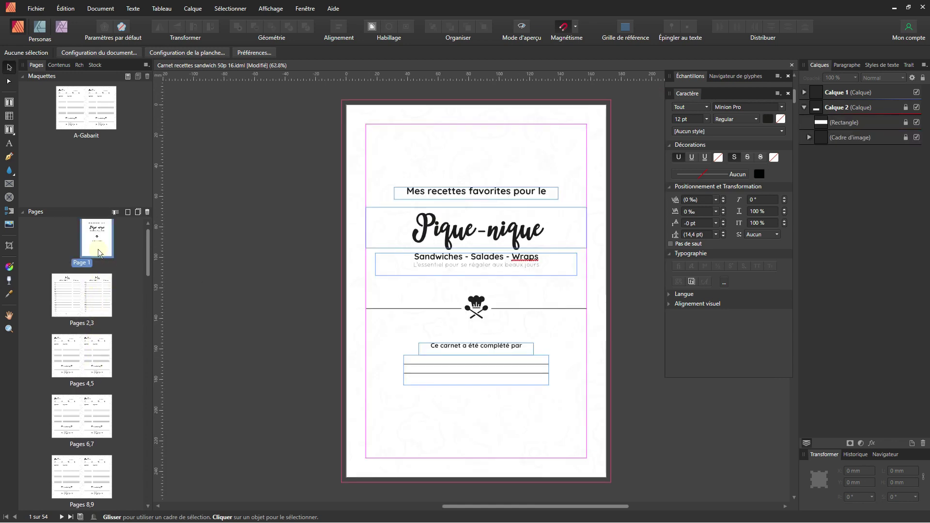
double_click(99, 288)
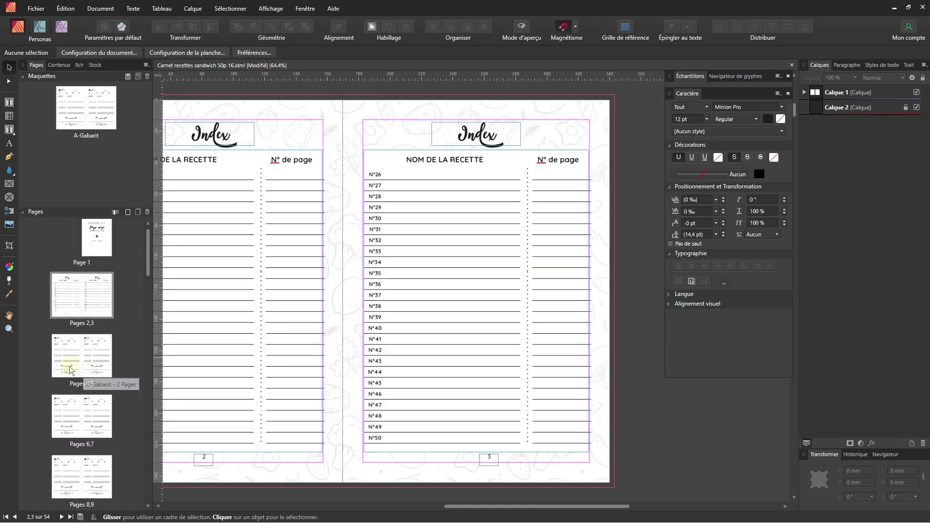
Review the recipe spreads from pages 4-5 to 8-9 and return to the title page.
scroll(345, 384, down, 5)
scroll(344, 384, down, 8)
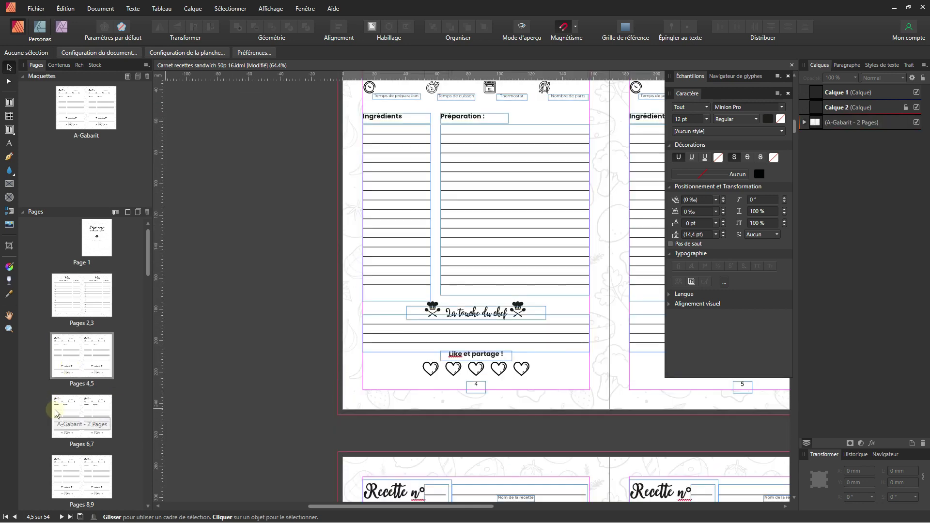
scroll(431, 413, down, 7)
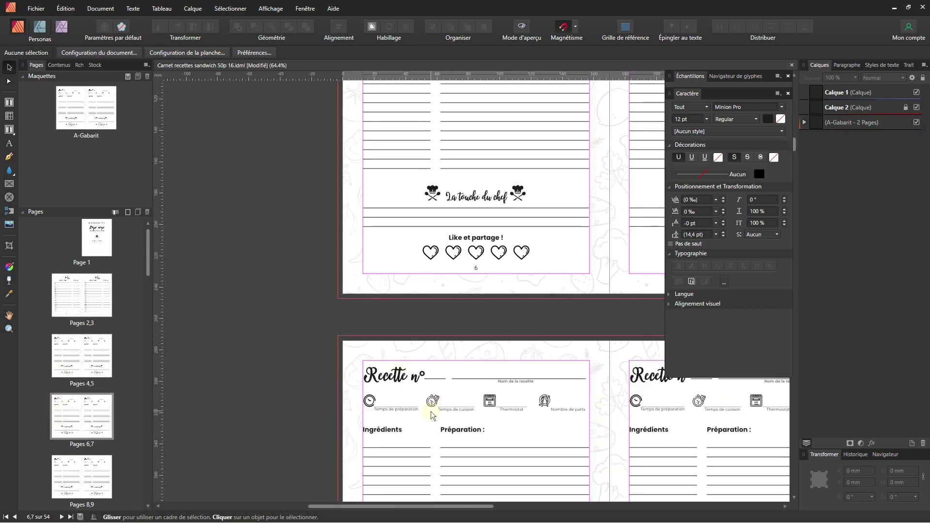
scroll(57, 442, down, 2)
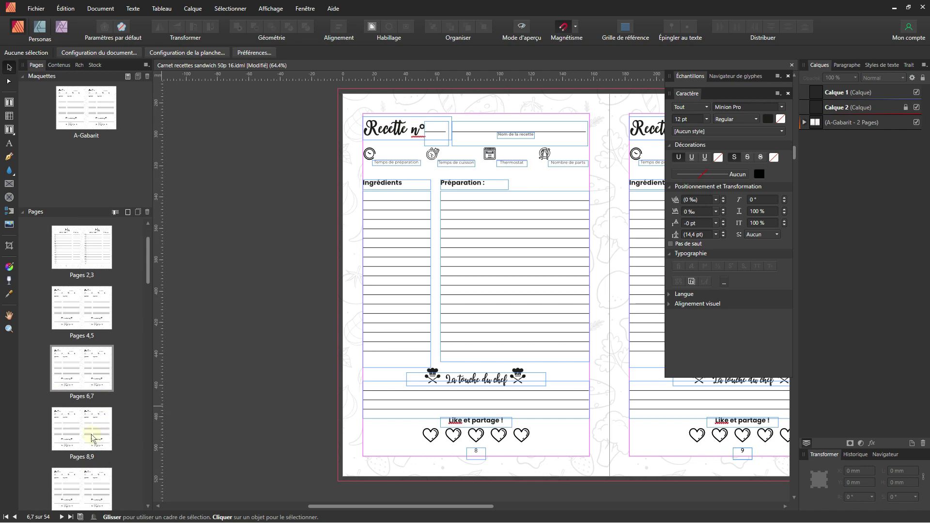
double_click(93, 446)
scroll(93, 445, down, 1)
double_click(93, 446)
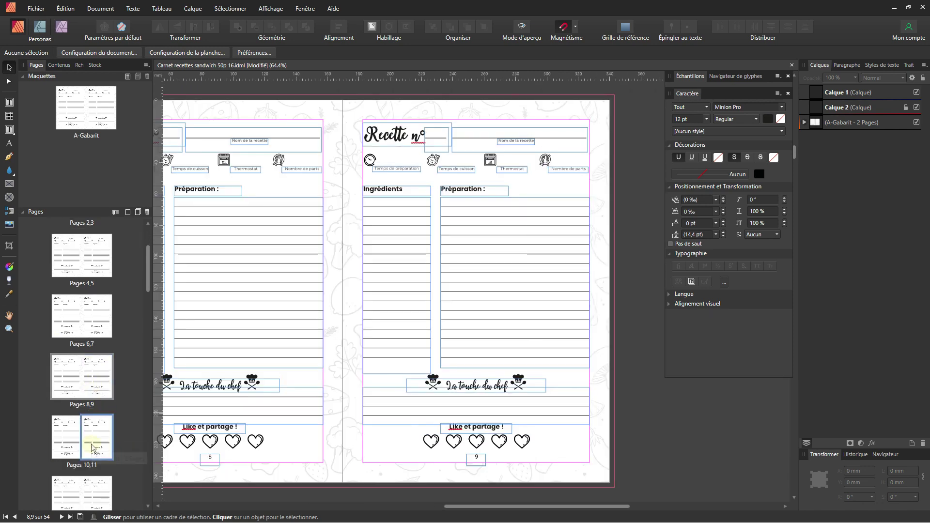
drag(145, 277, 146, 228)
double_click(104, 248)
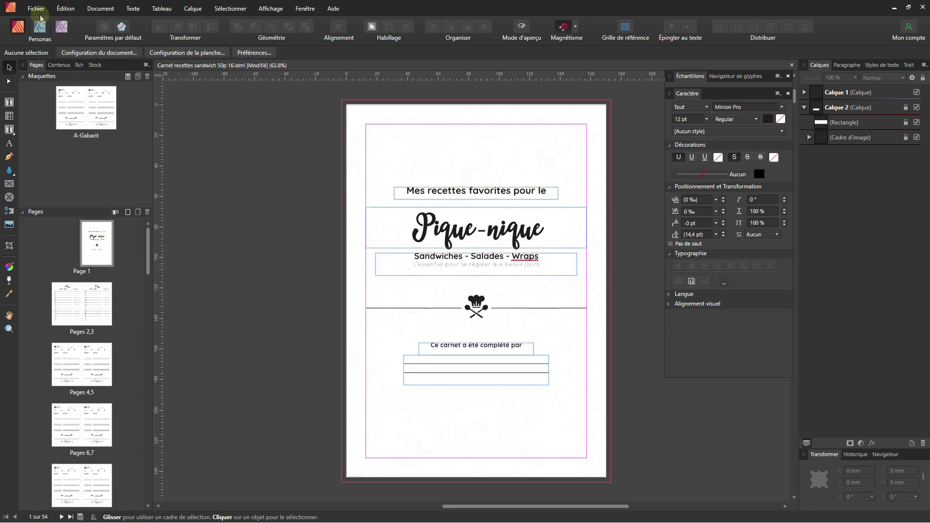
Save the document as Carnet recettes sandwich 50p 16.afpub in the recettes sandwich folder.
click(37, 8)
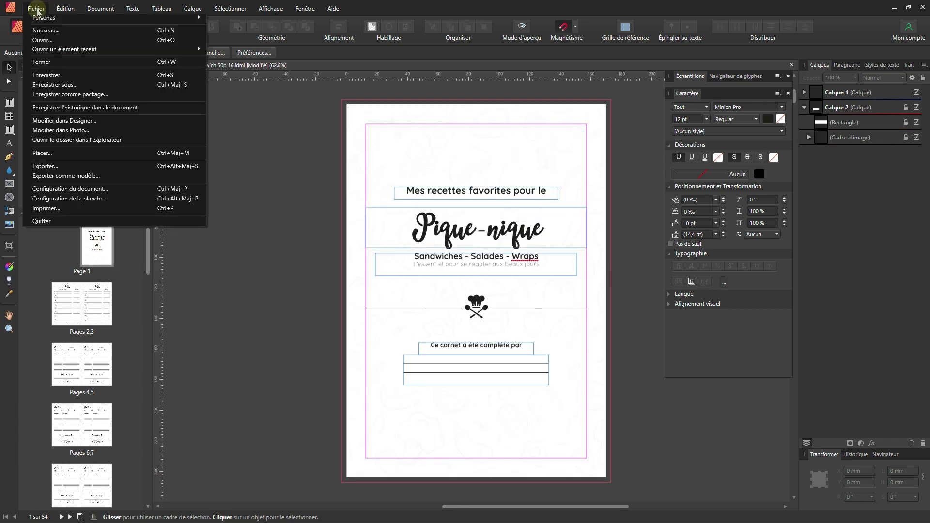
click(53, 85)
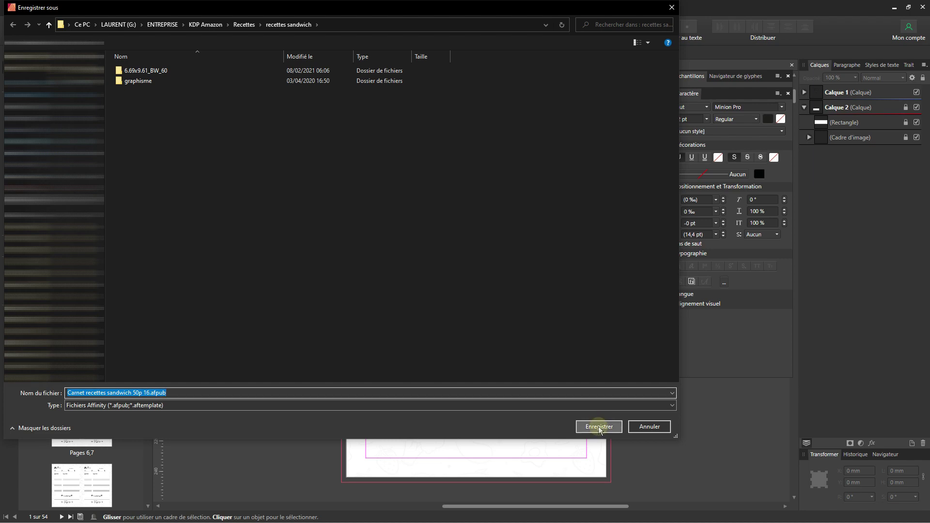
click(599, 427)
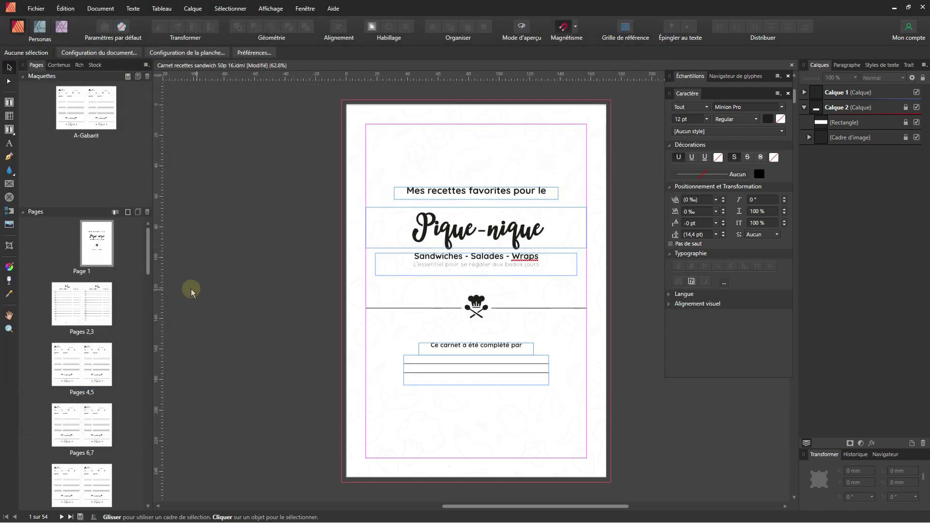